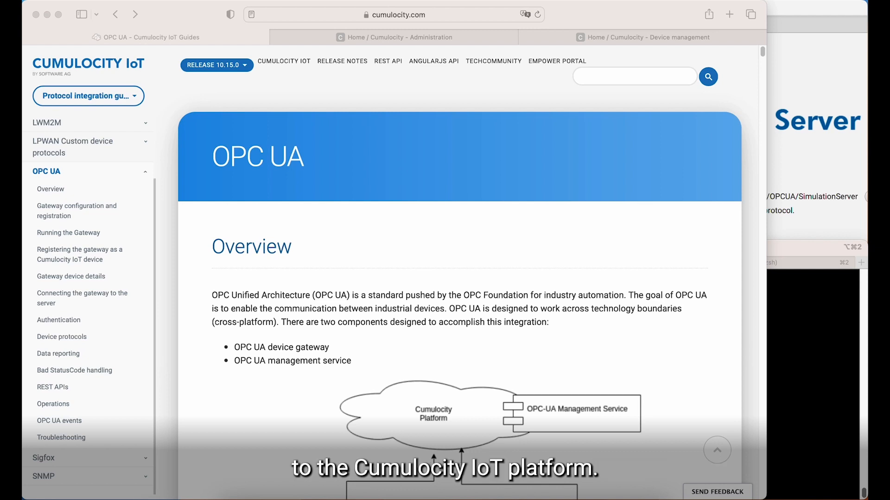
# View the Prosys OPC UA Simulation Server status and open the subscribed microservices list in Cumulocity Administration.
pyautogui.click(817, 206)
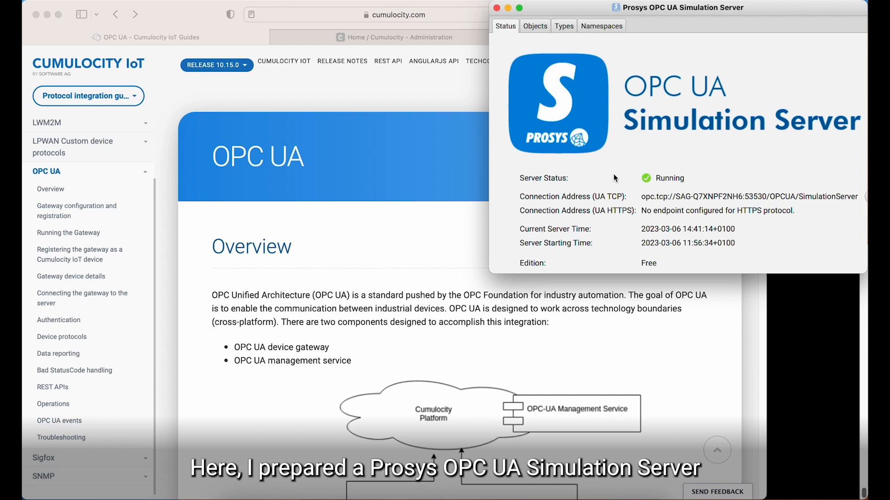
pyautogui.click(427, 131)
pyautogui.click(428, 34)
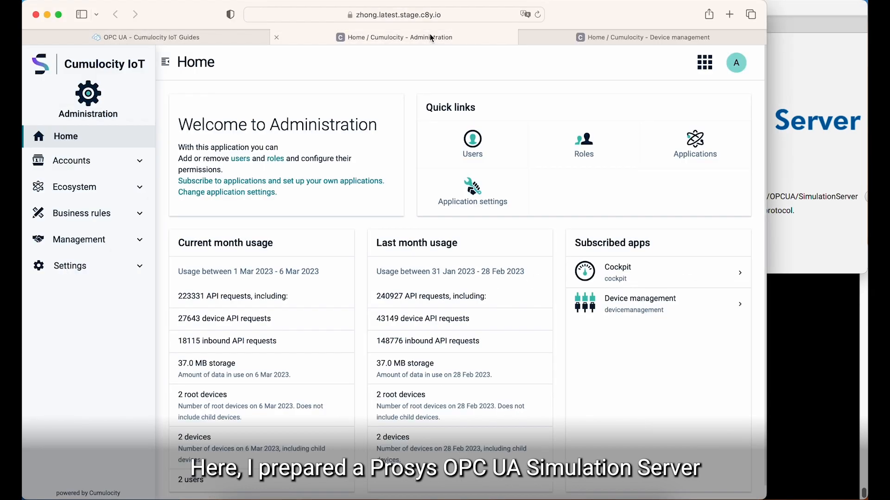
pyautogui.click(68, 181)
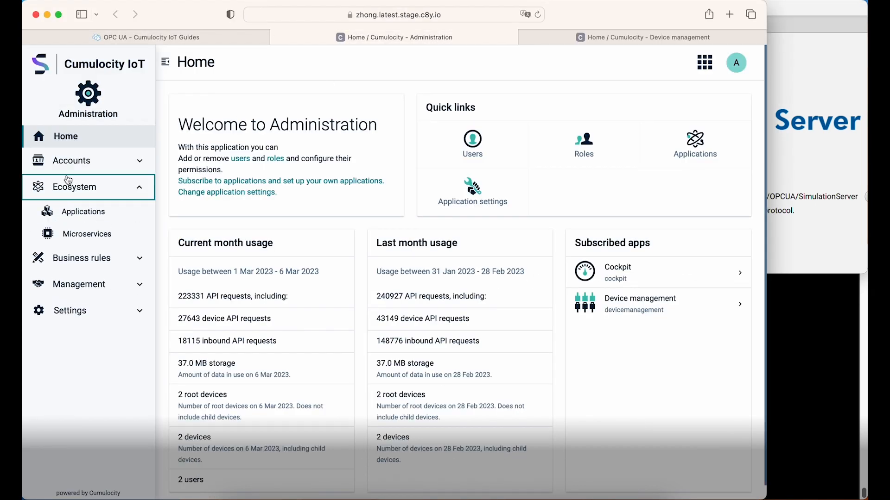
pyautogui.click(86, 234)
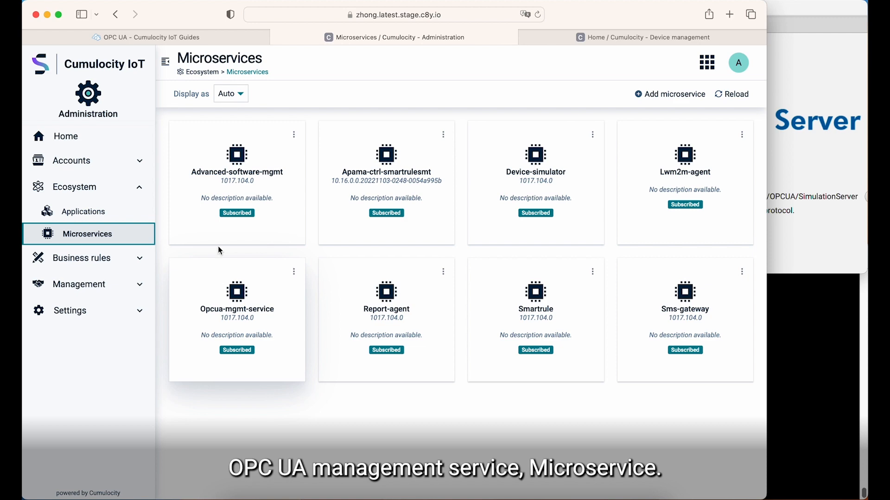
# Open the gateway download page from the OPC UA guide's overview and copy the link to opcua-device-gateway-1015.0.278.jar.
pyautogui.click(180, 41)
pyautogui.scroll(-5, 458, 278)
pyautogui.scroll(-3, 240, 248)
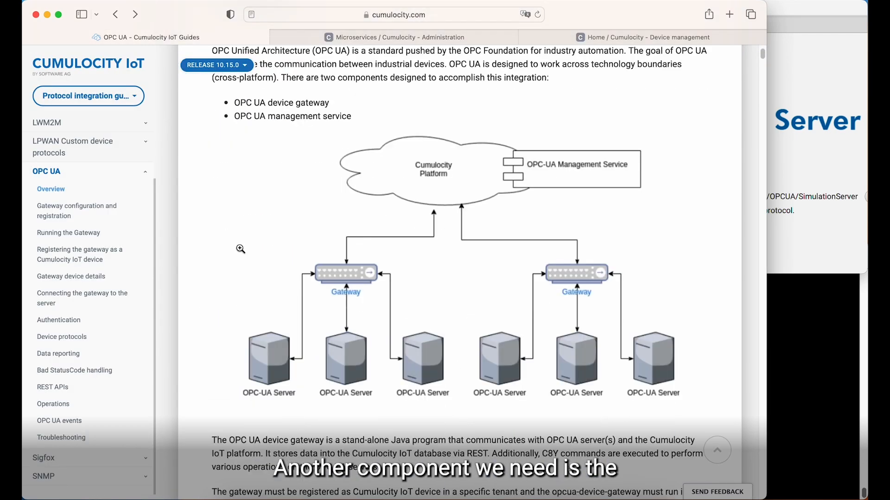
pyautogui.scroll(-6, 236, 285)
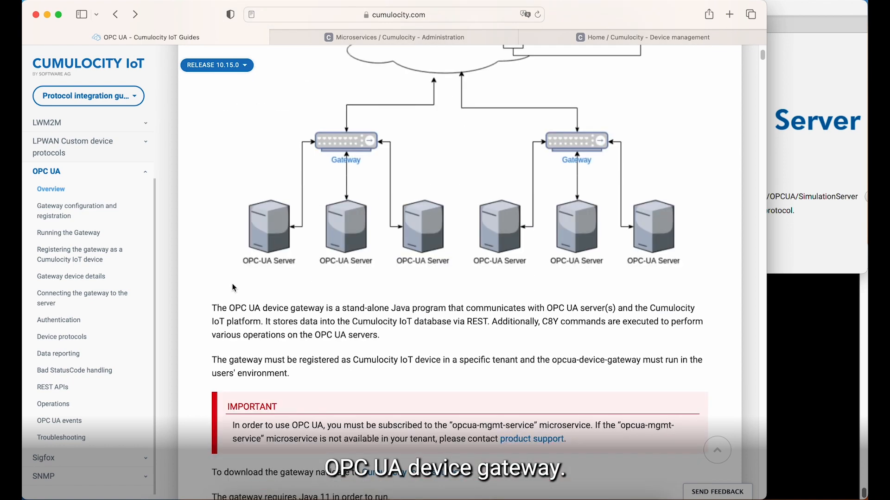
pyautogui.rightClick(408, 330)
pyautogui.click(421, 335)
pyautogui.click(318, 37)
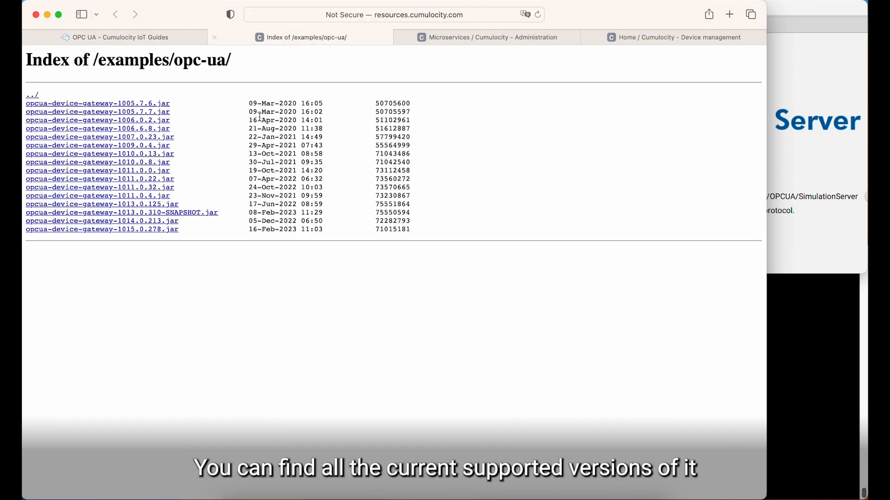
pyautogui.rightClick(141, 234)
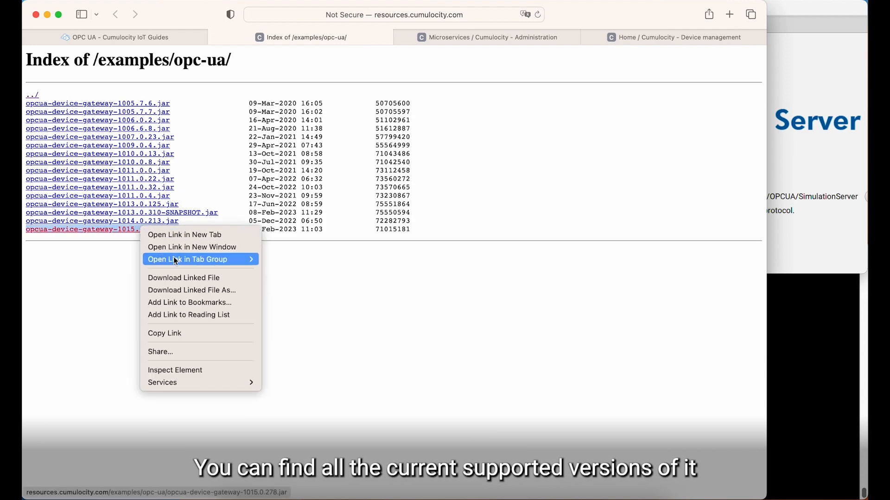
pyautogui.click(180, 333)
# Switch to the terminal and check the installed Java version with java -version.
pyautogui.click(795, 335)
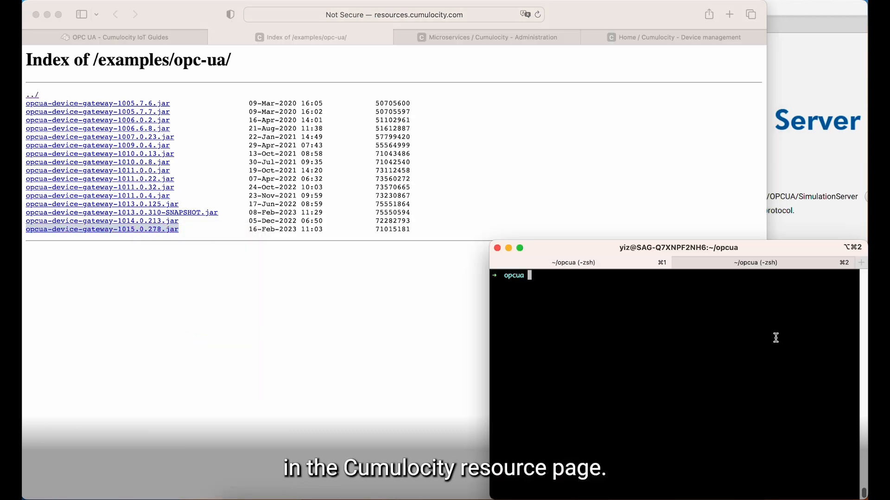
pyautogui.write('java')
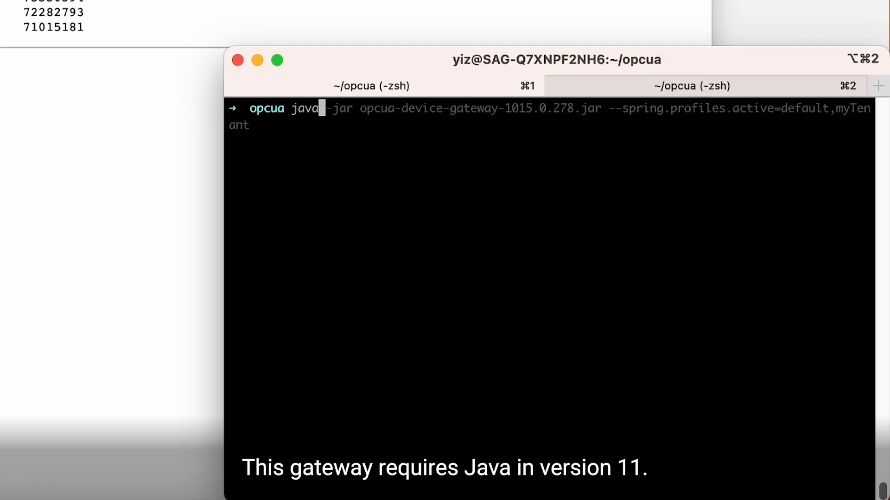
pyautogui.write(' -v')
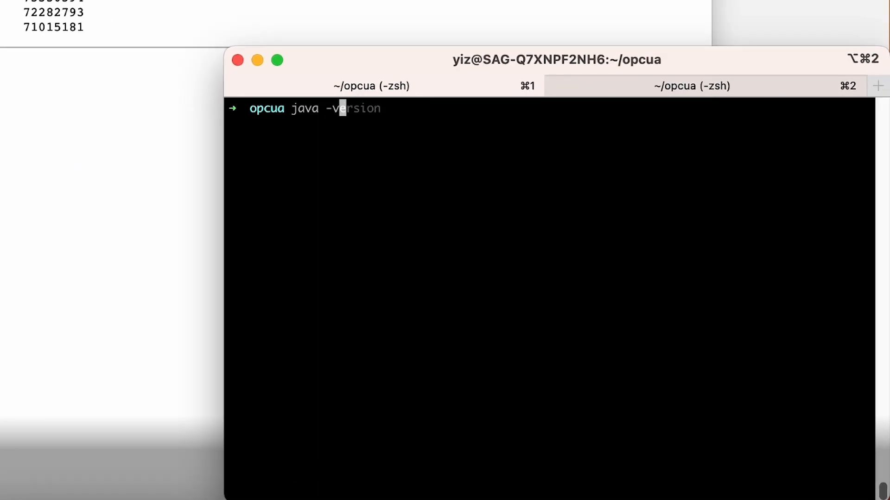
pyautogui.press('Right')
pyautogui.press('Return')
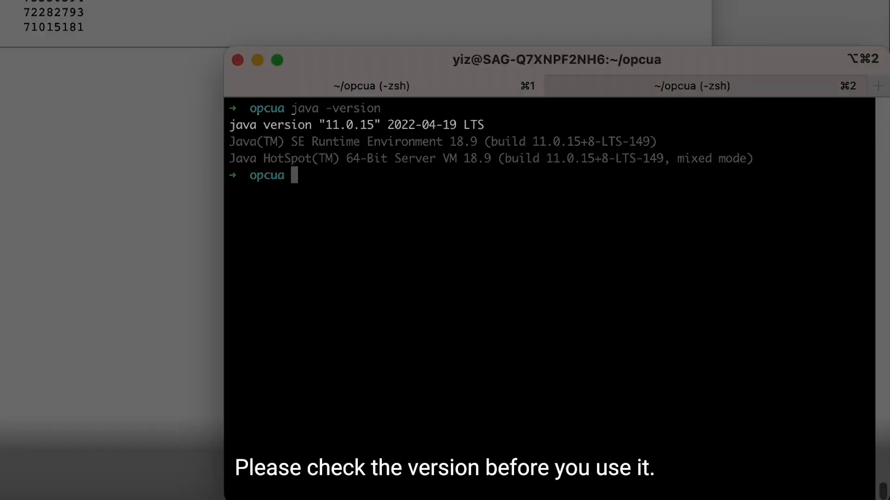
# Download opcua-device-gateway-1015.0.278.jar into the opcua directory with wget and the copied link.
pyautogui.write('wget')
pyautogui.press('super+v')
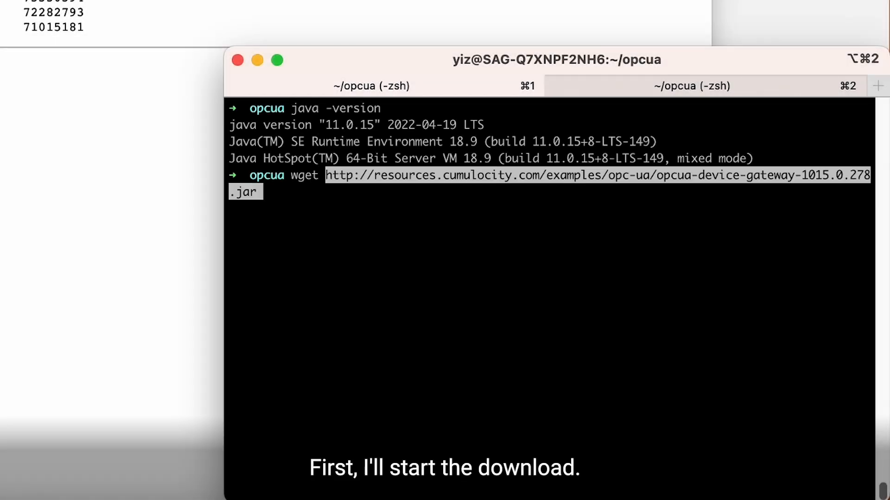
pyautogui.press('Return')
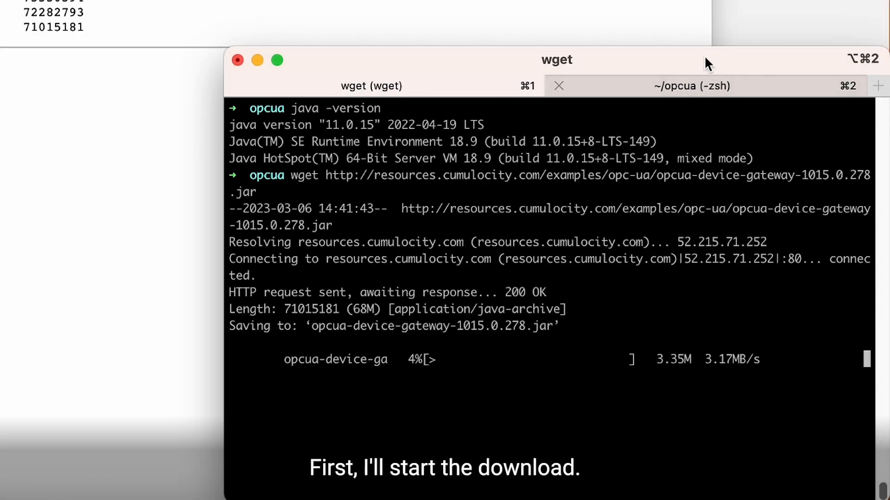
# In the second terminal session, create application-myTenant.yaml in nano with the prepared base URL, tenant ID, identifier Gateway_Device, name My Gateway and baseDir .opcua/data.
pyautogui.click(705, 88)
pyautogui.write('nano app')
pyautogui.press('Right')
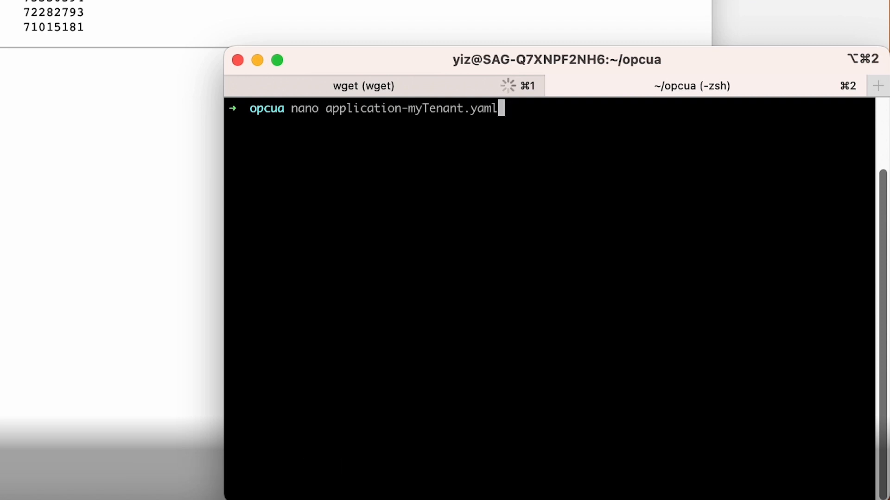
pyautogui.press('Return')
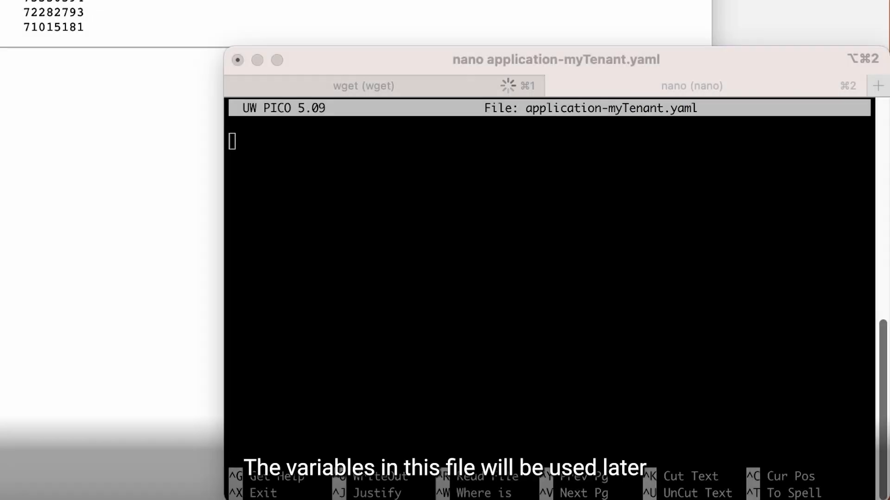
pyautogui.click(480, 262)
pyautogui.press('super+v')
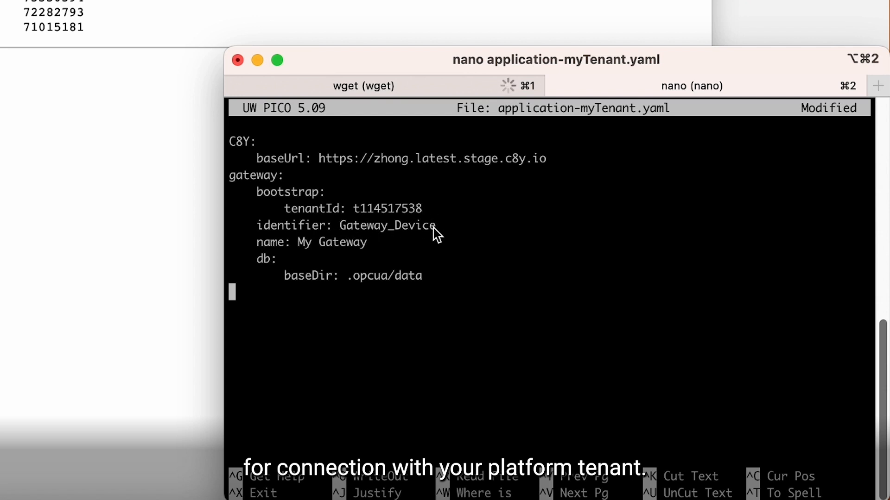
# Copy the identifier Gateway_Device and save application-myTenant.yaml, leaving nano.
pyautogui.doubleClick(376, 226)
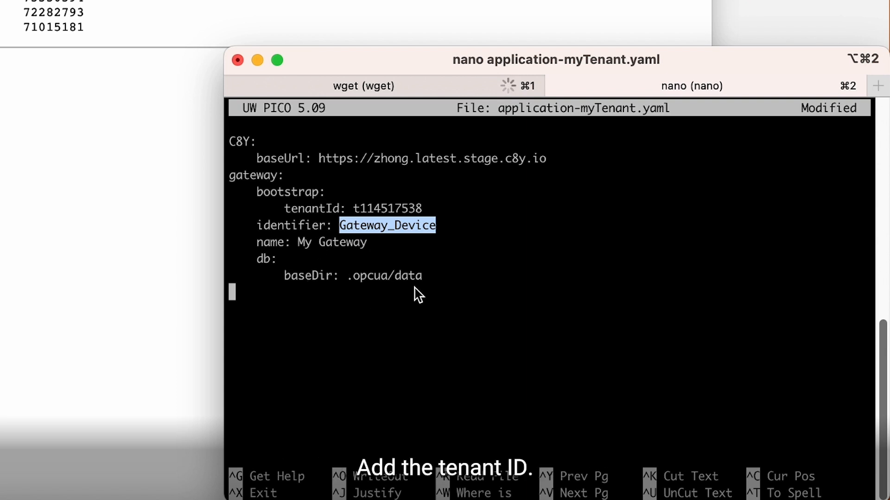
pyautogui.hotkey('ctrl', 'x')
pyautogui.press('y')
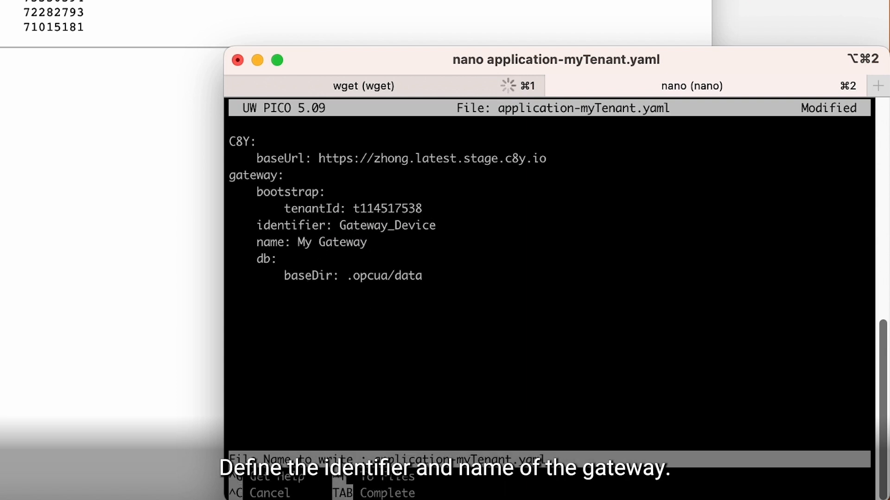
pyautogui.press('Return')
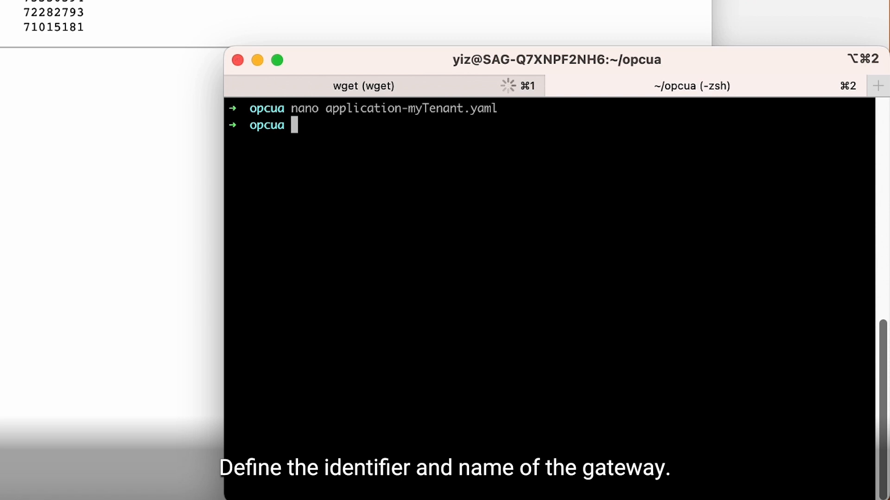
# Return to the download session and list the files in the opcua directory with ls.
pyautogui.press('super+1')
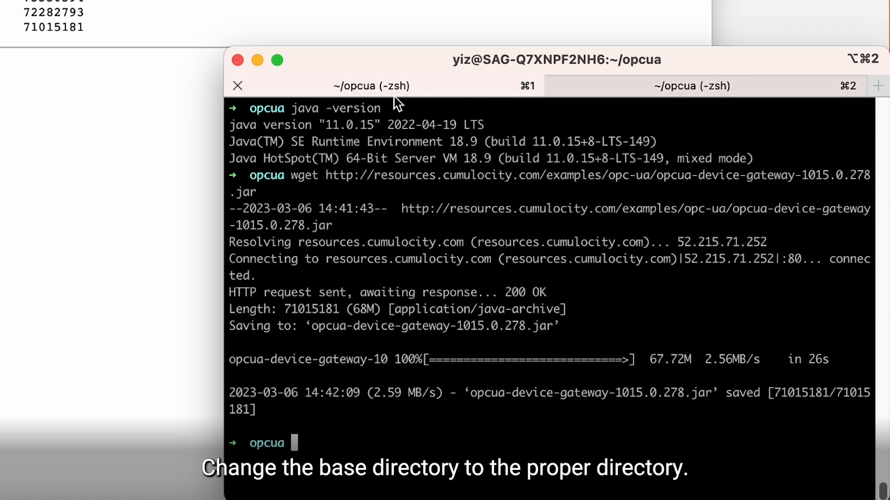
pyautogui.write('ls')
pyautogui.press('Return')
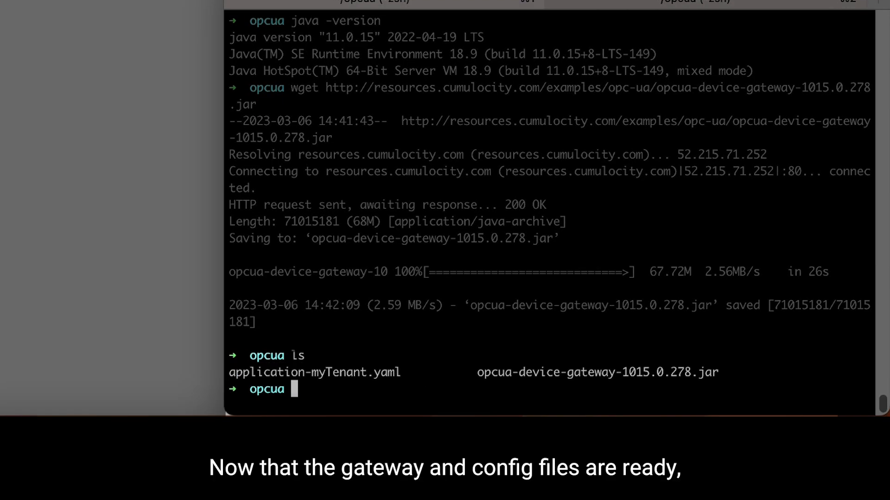
# Start the gateway with java -jar opcua-device-gateway-1015.0.278.jar --spring.profiles.active=default,myTenant.
pyautogui.write('java -')
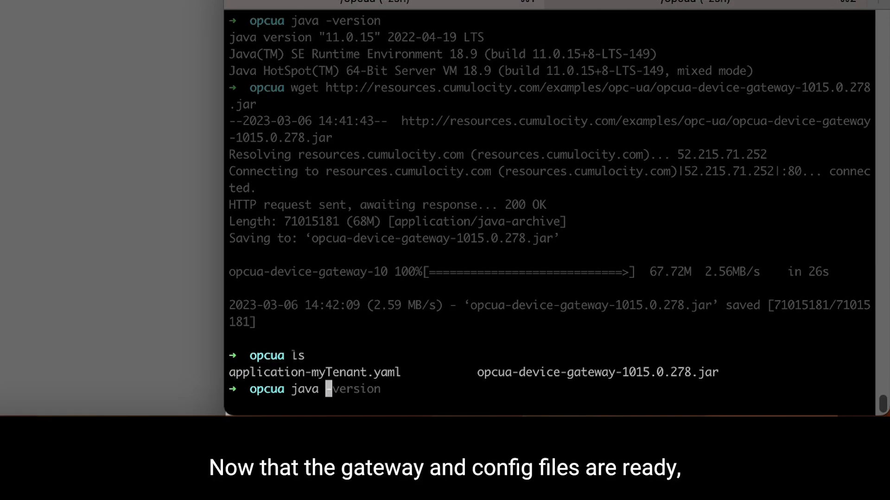
pyautogui.write('jar')
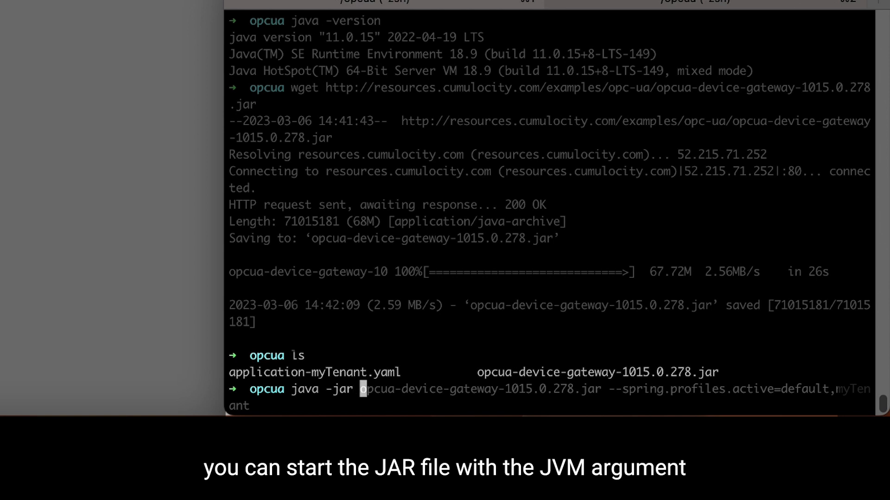
pyautogui.press('Right')
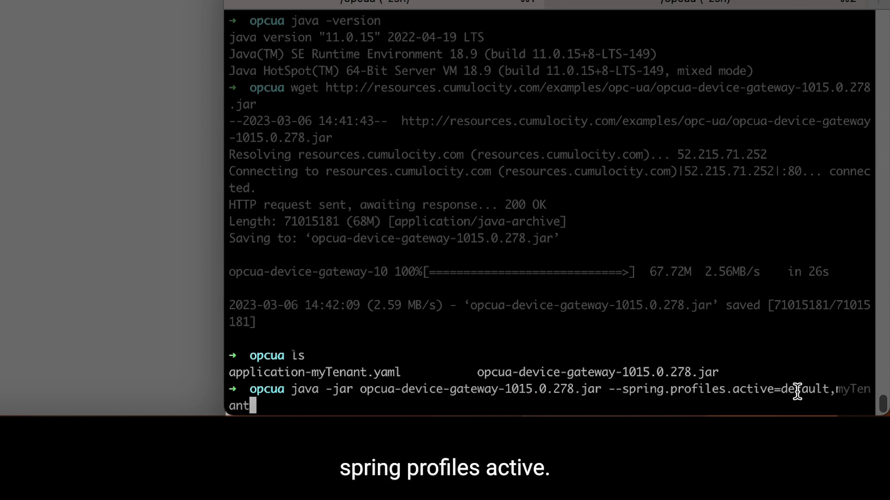
pyautogui.press('Return')
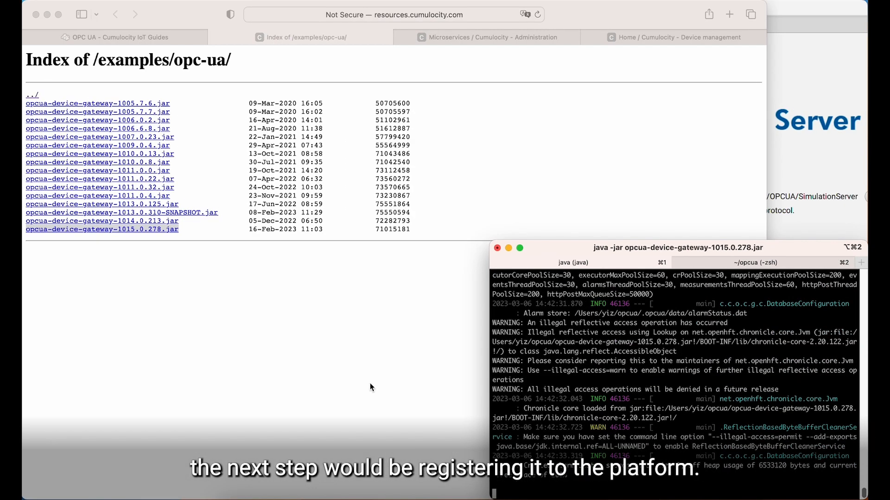
# In Cumulocity Device management, register a general device with the device ID Gateway_Device.
pyautogui.click(370, 385)
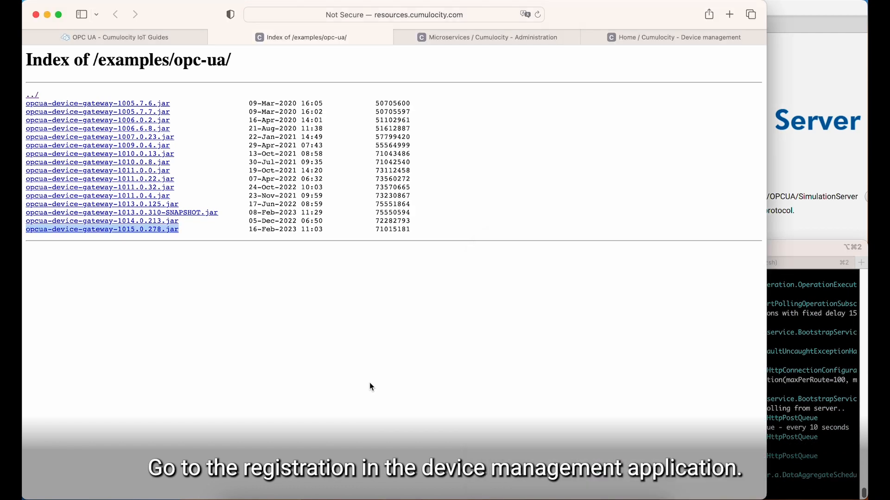
pyautogui.click(691, 37)
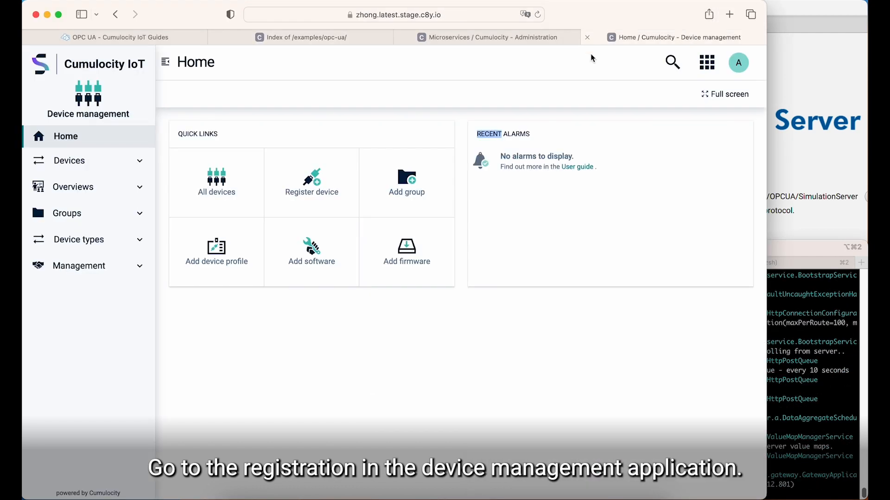
pyautogui.click(328, 181)
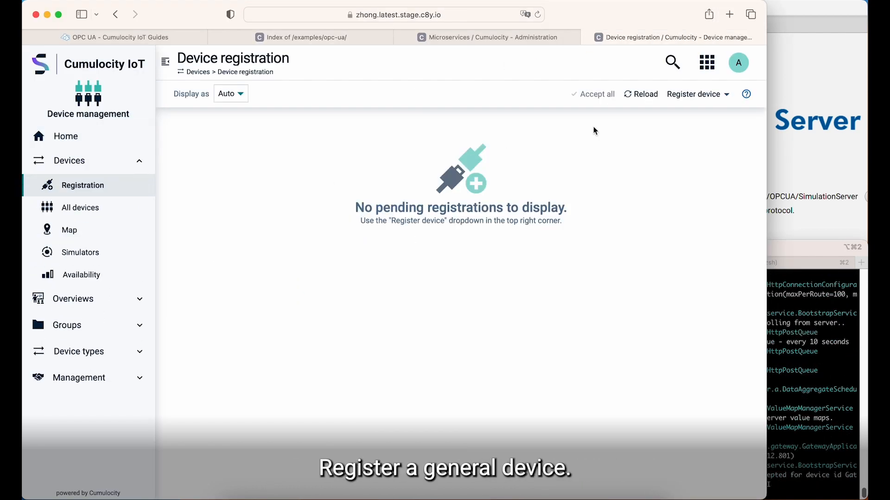
pyautogui.click(693, 94)
pyautogui.click(679, 137)
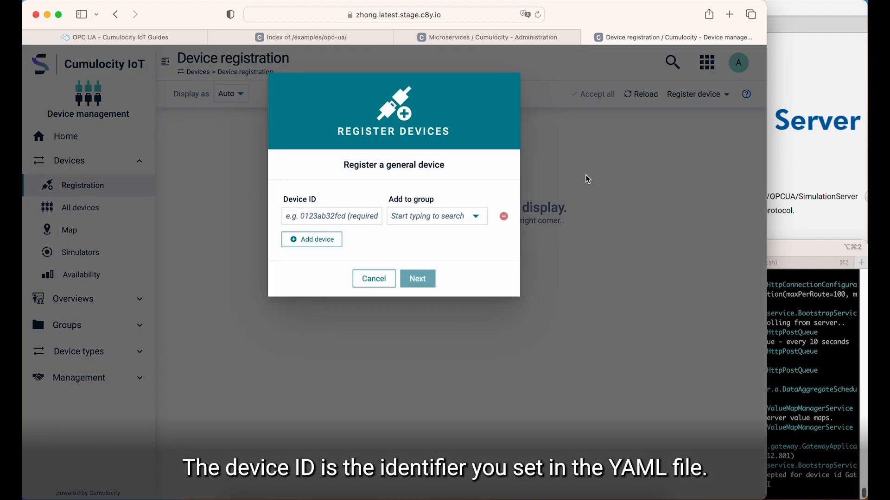
pyautogui.click(333, 216)
pyautogui.write('Gateway_Device')
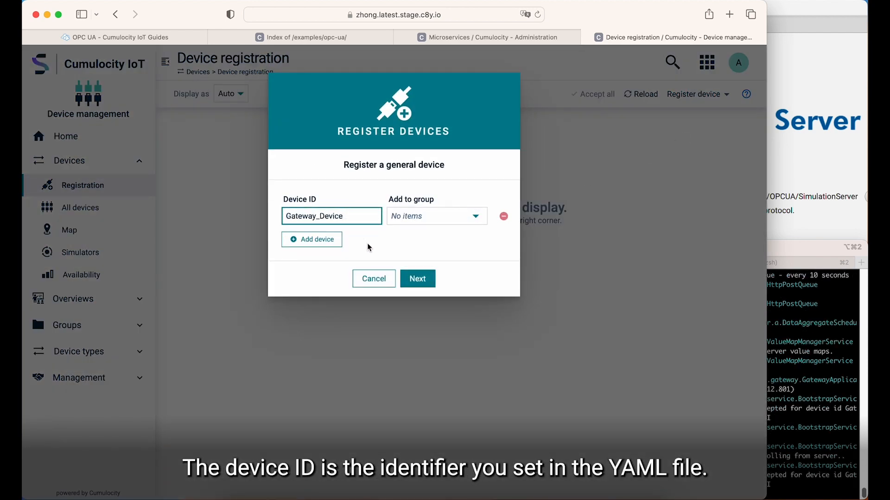
pyautogui.click(423, 281)
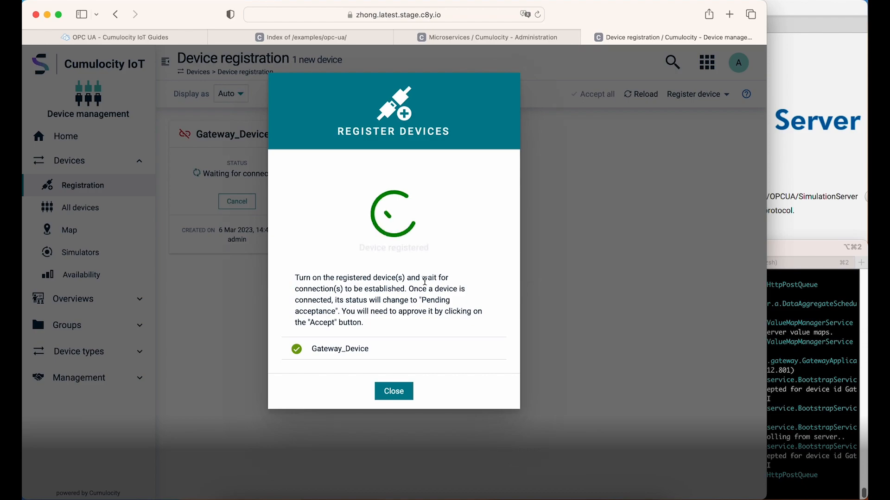
pyautogui.click(393, 391)
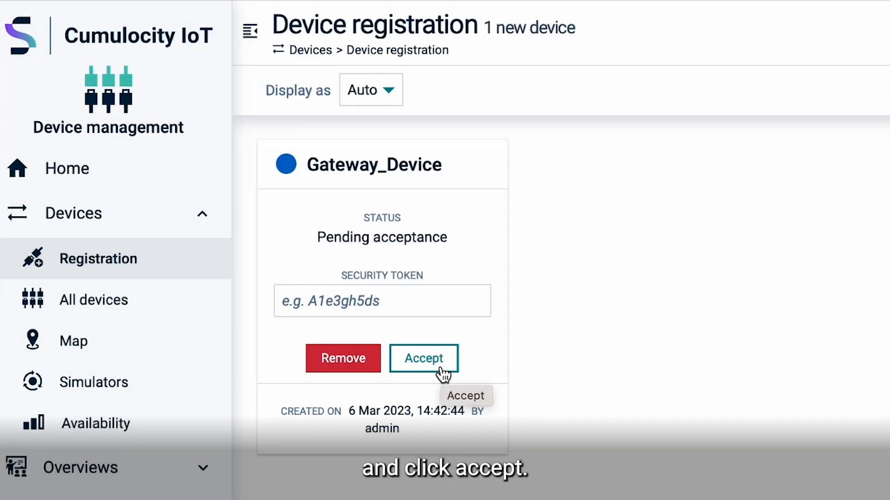
# Accept the pending Gateway_Device registration and open the list of all devices.
pyautogui.click(439, 369)
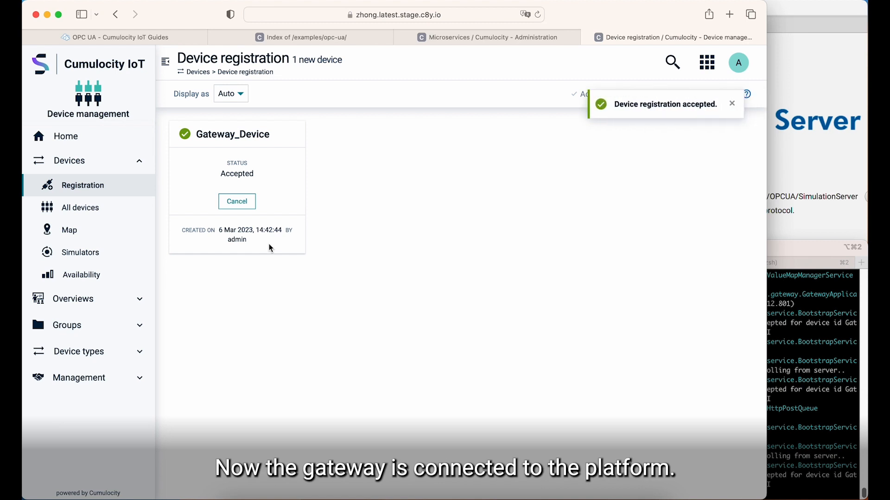
pyautogui.click(119, 212)
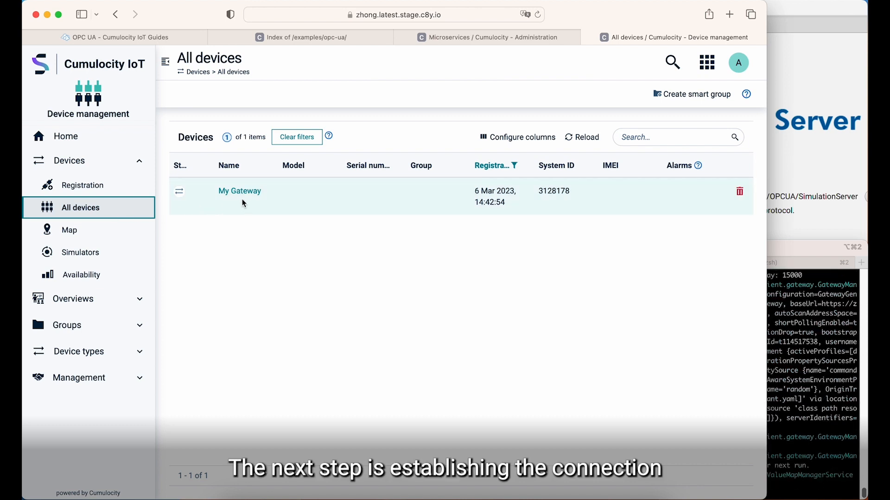
# In My Gateway's OPC UA server settings, add a new server named OPC UA Server.
pyautogui.click(242, 192)
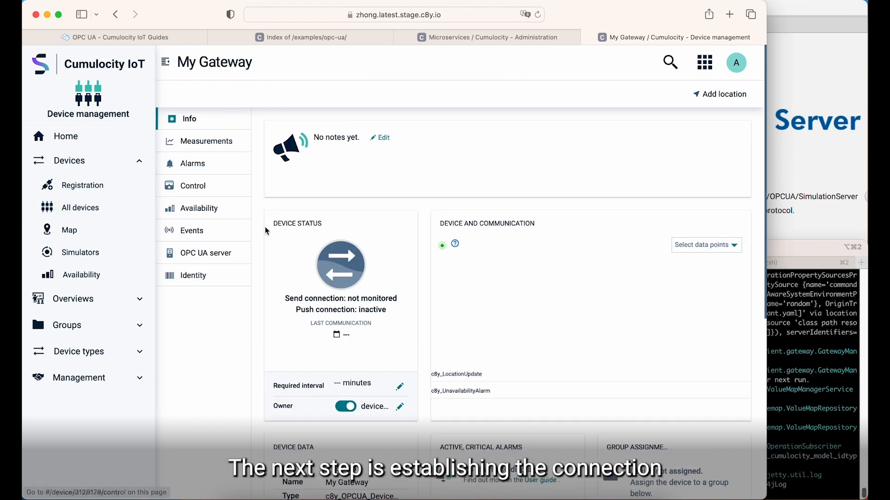
pyautogui.click(234, 140)
pyautogui.click(232, 252)
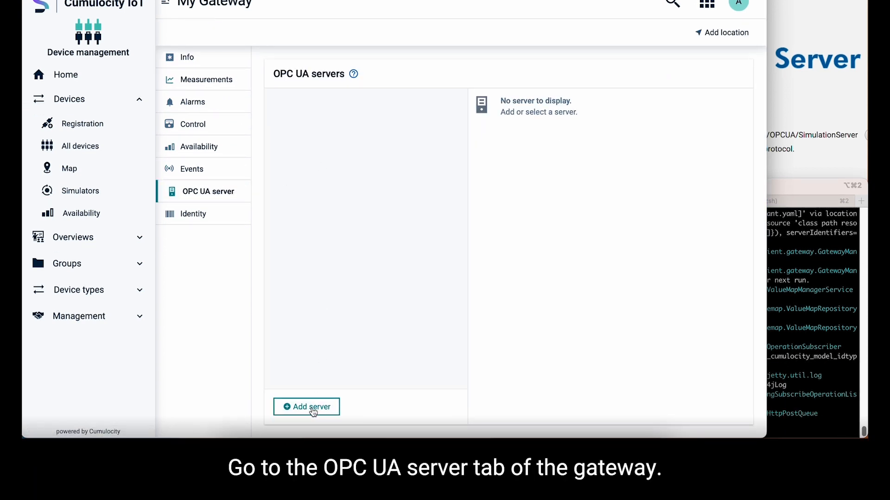
pyautogui.click(312, 407)
pyautogui.doubleClick(496, 119)
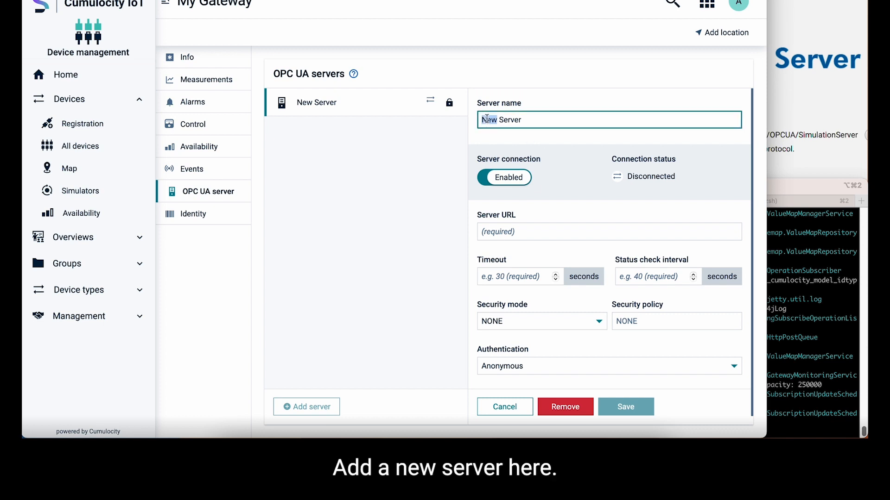
pyautogui.write('OPC UA')
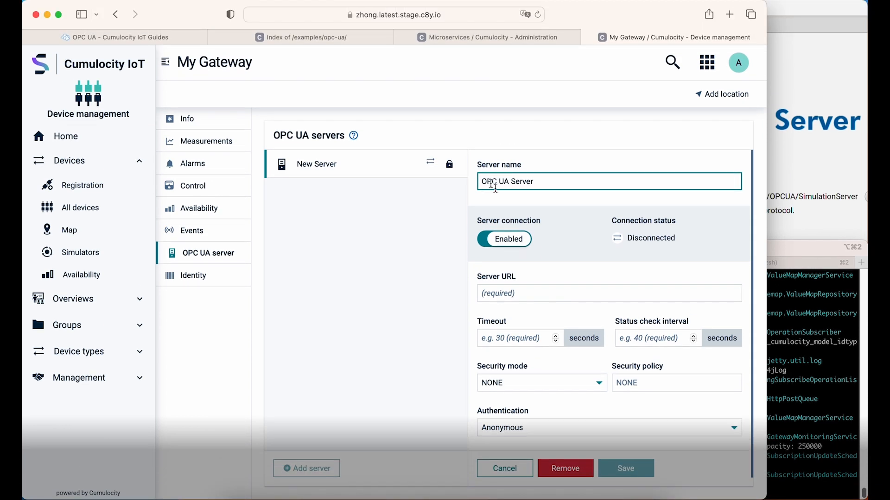
# Copy the UA TCP connection address from Prosys OPC UA Simulation Server and enter it as the new server's URL in Cumulocity.
pyautogui.click(777, 198)
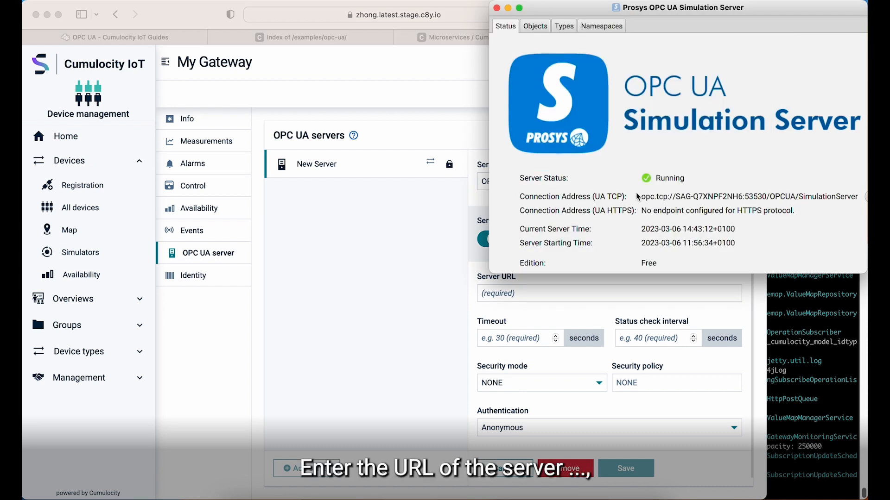
pyautogui.moveTo(640, 197); pyautogui.dragTo(857, 193)
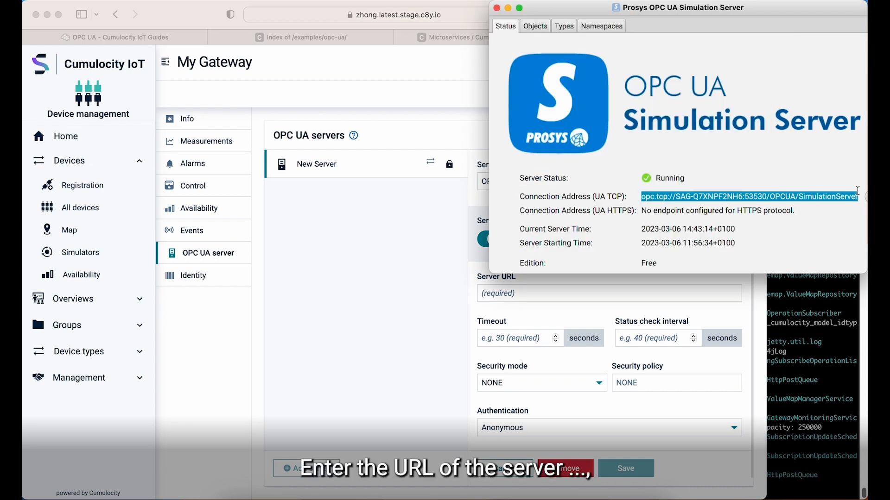
pyautogui.press('super+c')
pyautogui.click(562, 296)
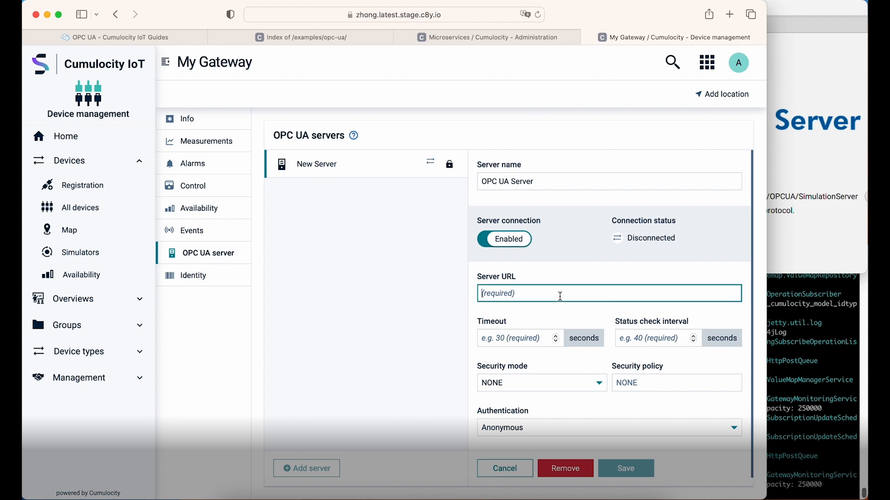
pyautogui.press('super+v')
# Set the server's timeout to 30 seconds and its status check interval to 40 seconds, and save the server.
pyautogui.click(531, 333)
pyautogui.write('30')
pyautogui.click(644, 340)
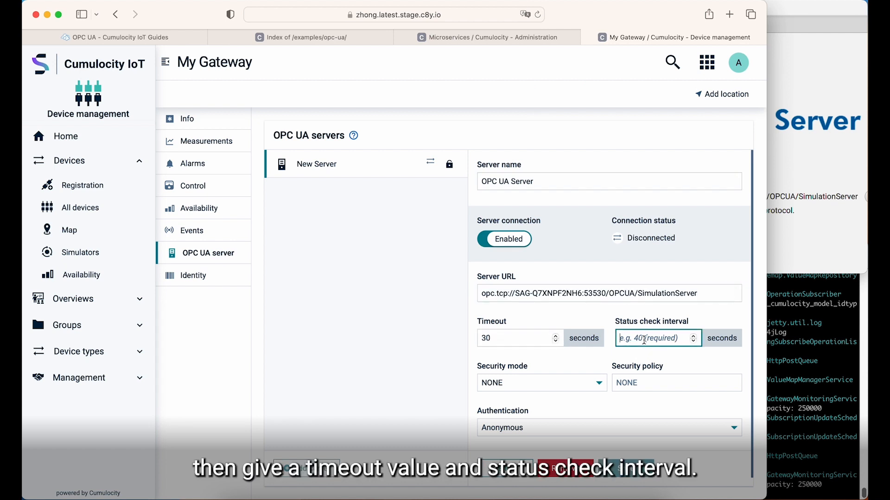
pyautogui.write('40')
pyautogui.click(643, 468)
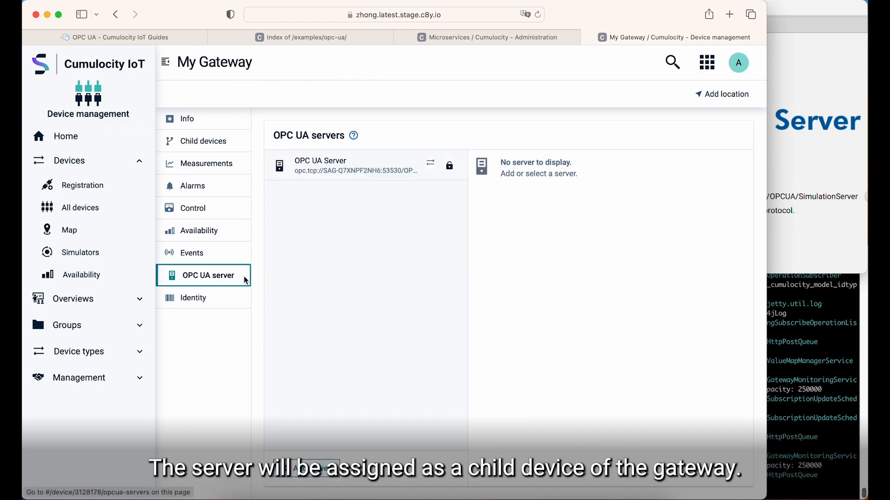
# Open the gateway's OPC UA Server child device and check the status of its address space import operation.
pyautogui.click(216, 141)
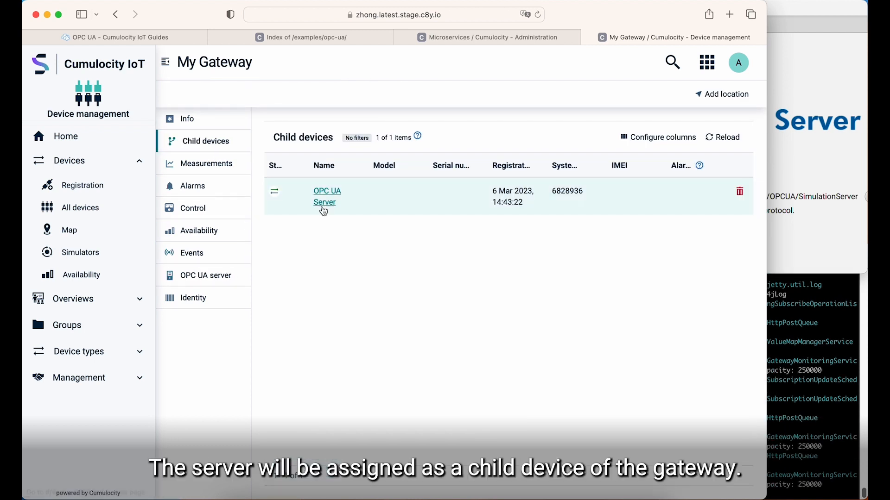
pyautogui.click(323, 206)
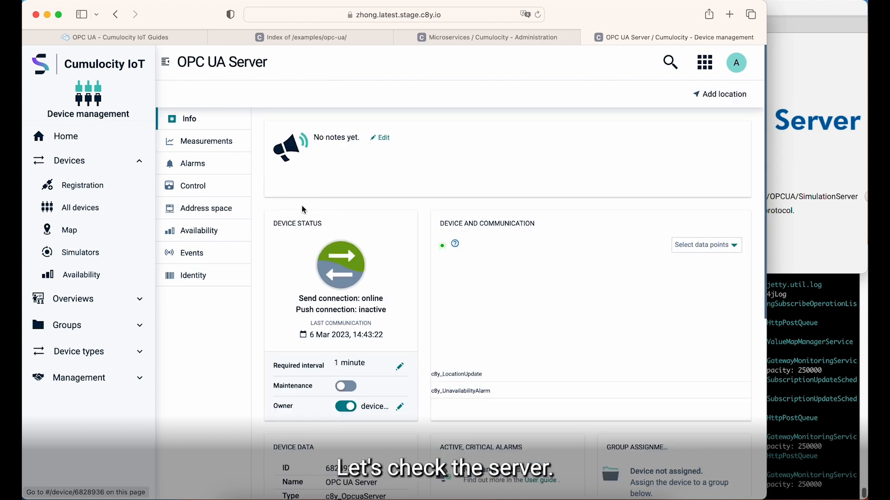
pyautogui.click(220, 188)
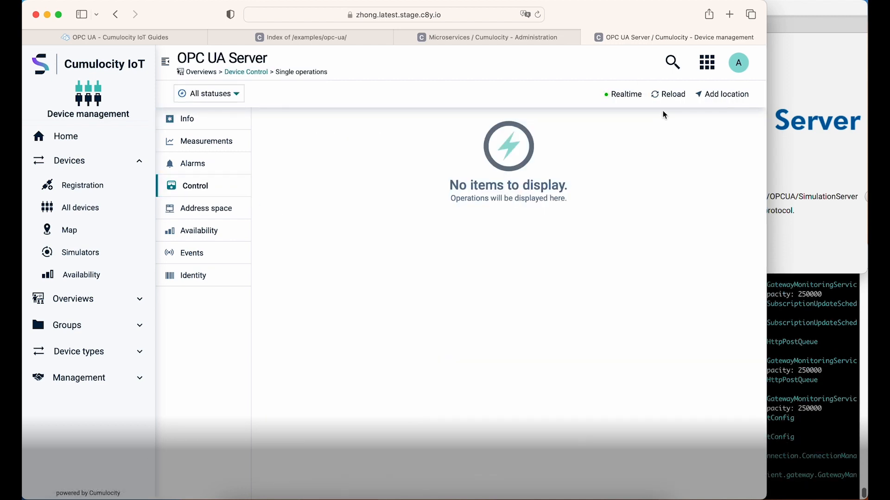
pyautogui.click(678, 95)
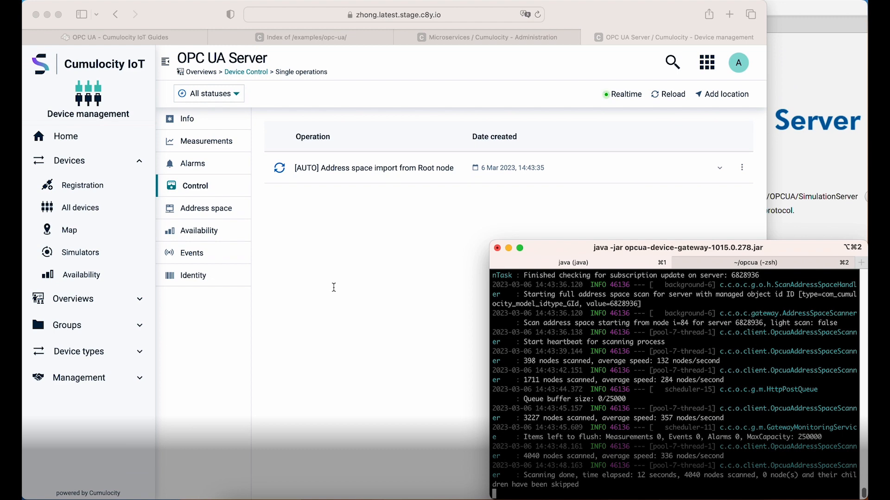
pyautogui.click(334, 287)
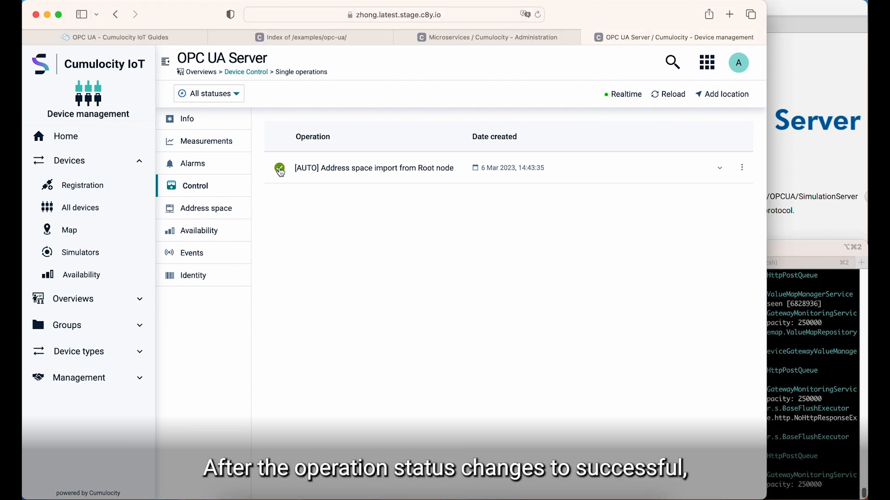
pyautogui.moveTo(279, 171)
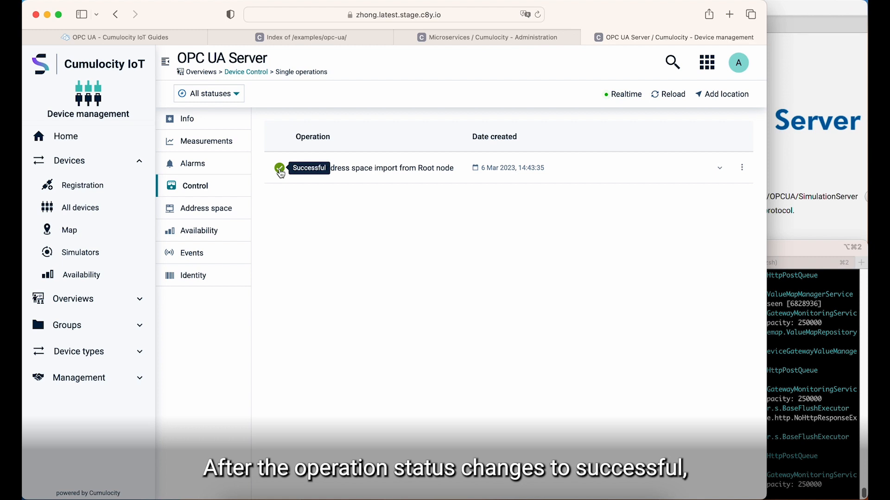
# Inspect the Random node under Objects > Simulation in the server's address space, and view the server's response time measurements.
pyautogui.click(233, 210)
pyautogui.click(277, 161)
pyautogui.click(287, 184)
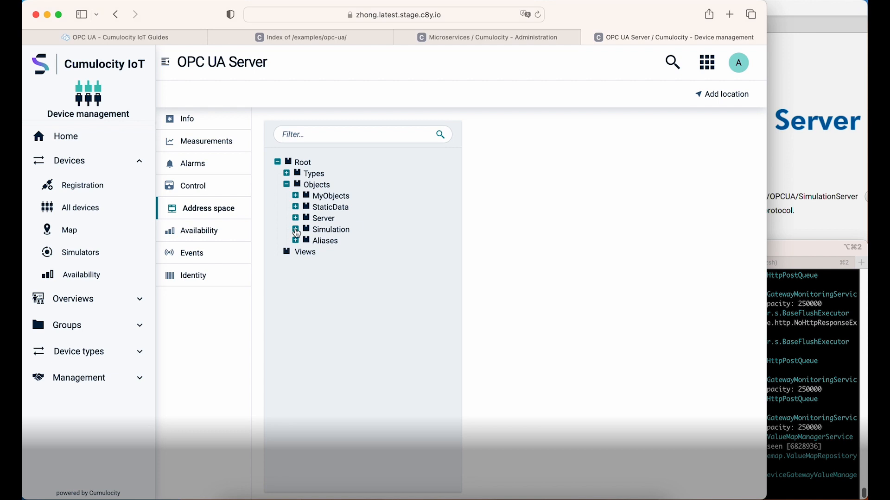
pyautogui.click(295, 230)
pyautogui.click(332, 242)
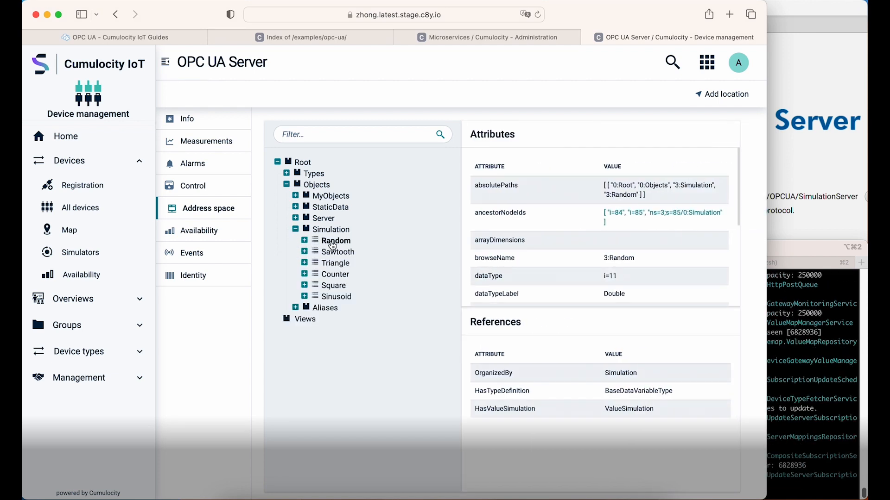
pyautogui.click(246, 147)
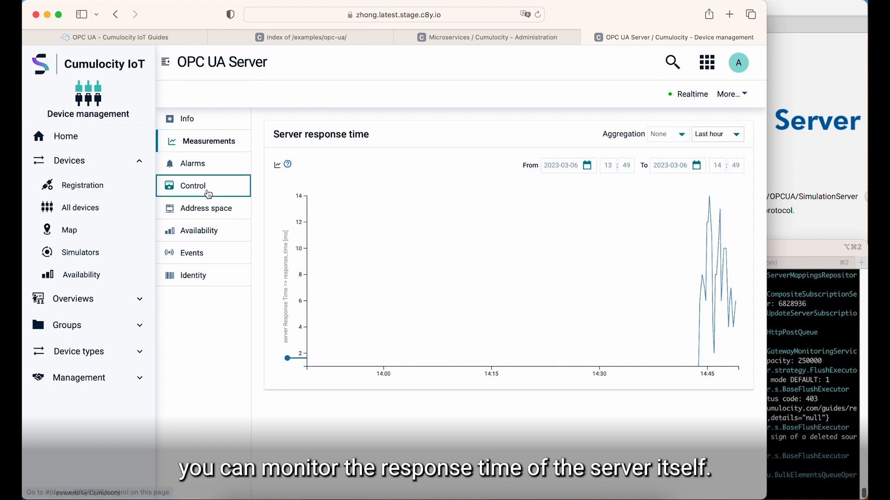
# Start a new OPC UA device protocol and name it OPC UA Protocol.
pyautogui.click(99, 352)
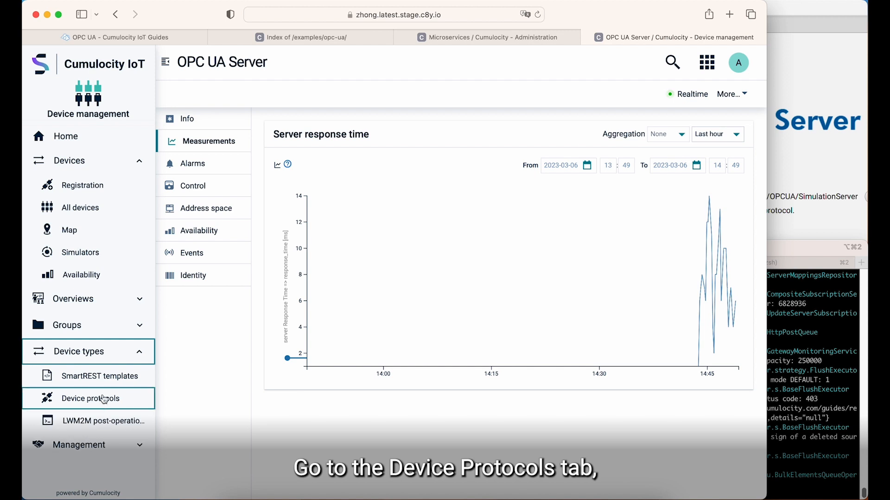
pyautogui.click(103, 401)
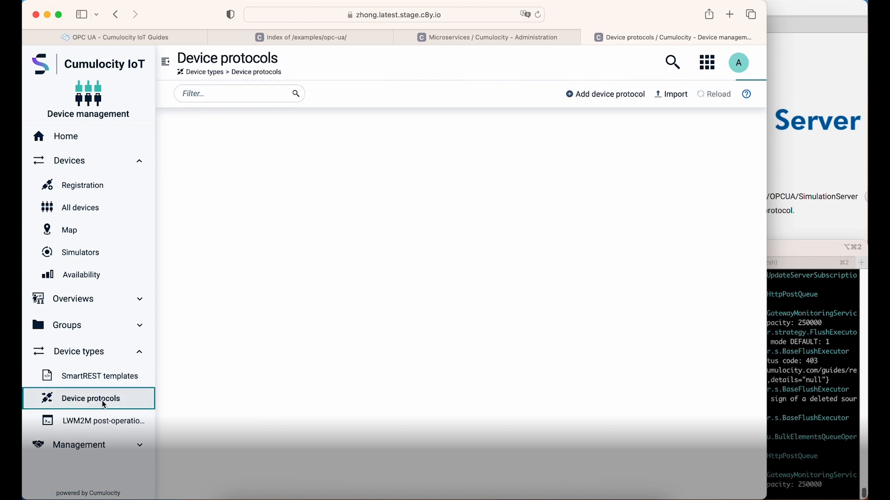
pyautogui.click(473, 227)
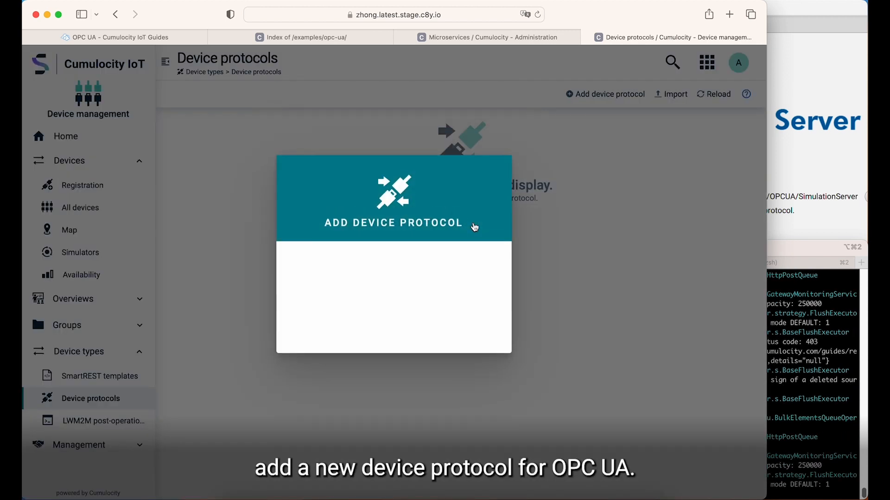
pyautogui.click(397, 338)
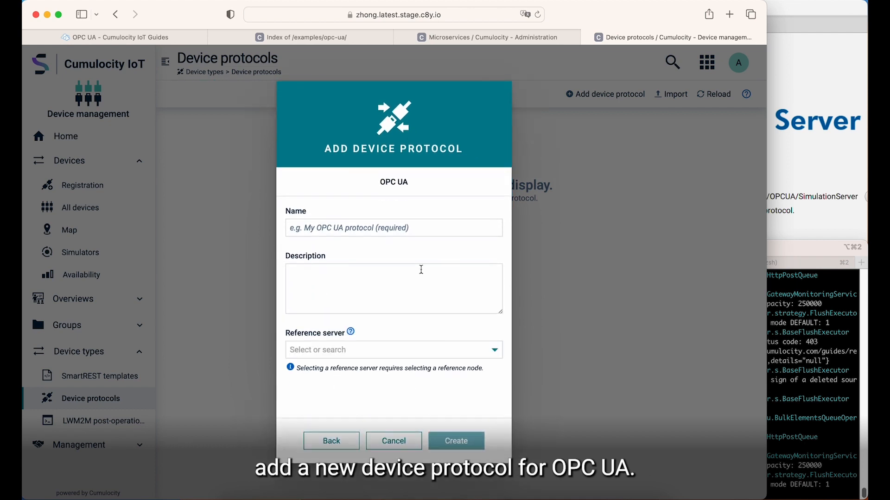
pyautogui.click(385, 224)
pyautogui.write('OPC')
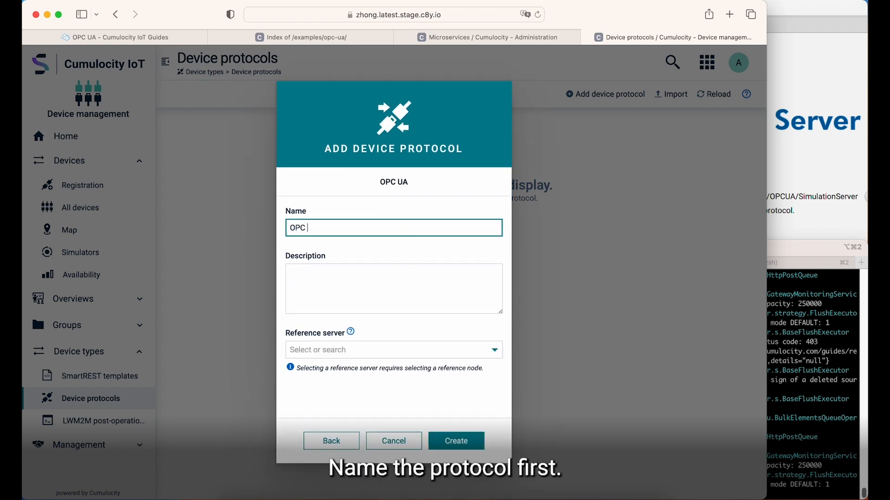
pyautogui.write(' UA Protocol')
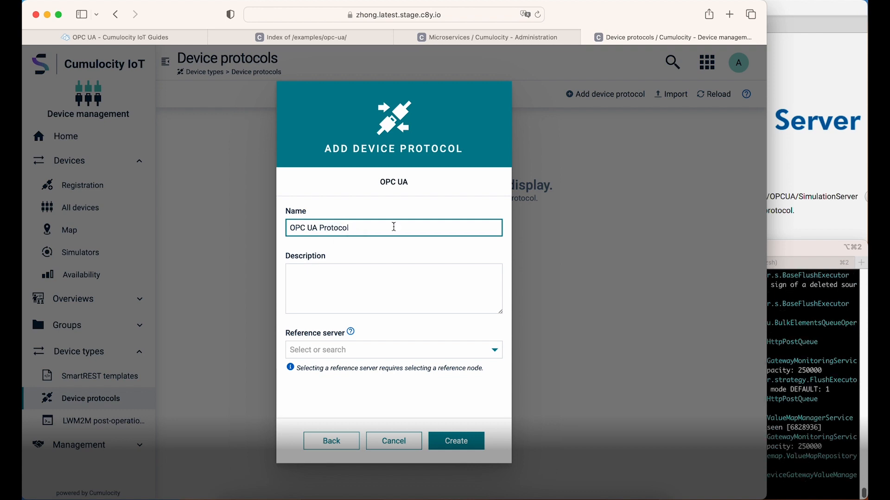
# Choose OPC UA Server as the reference server with Objects as the reference node, and create the protocol.
pyautogui.click(391, 348)
pyautogui.click(377, 377)
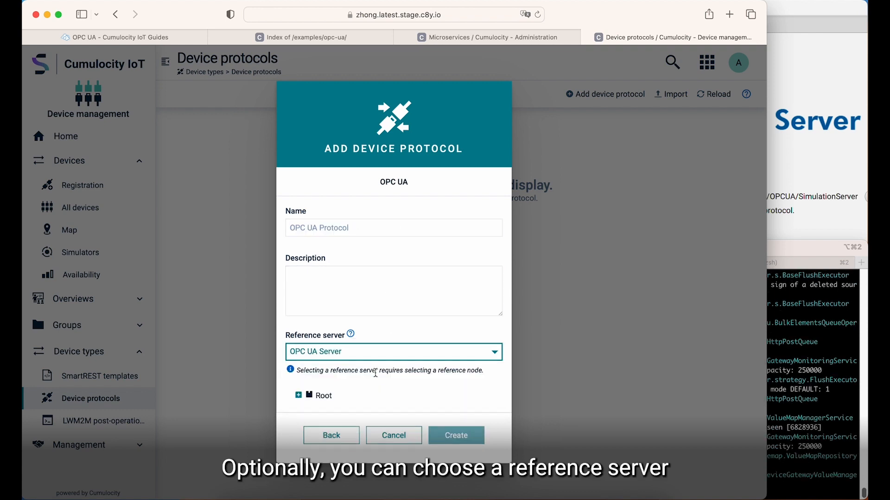
pyautogui.click(298, 395)
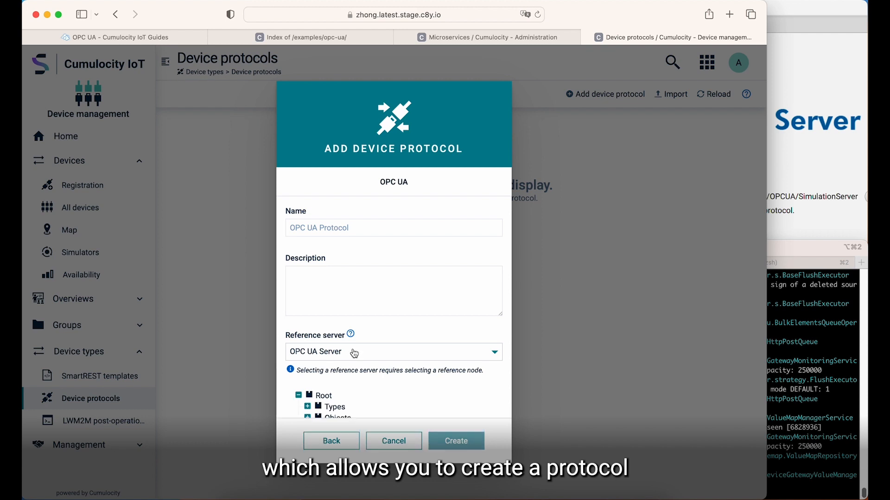
pyautogui.click(308, 410)
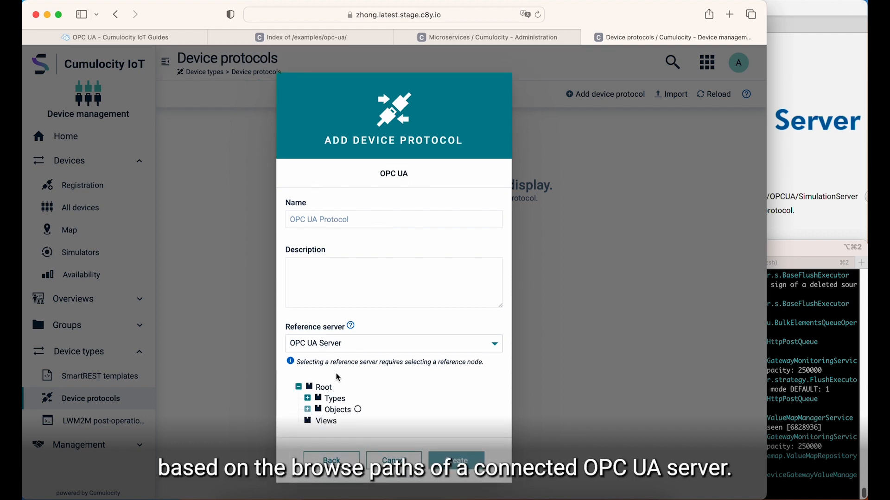
pyautogui.scroll(-2, 337, 377)
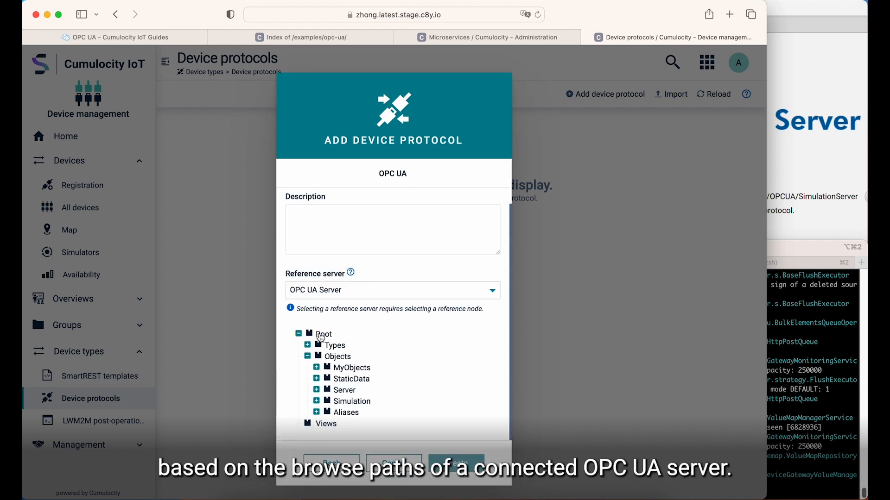
pyautogui.click(456, 464)
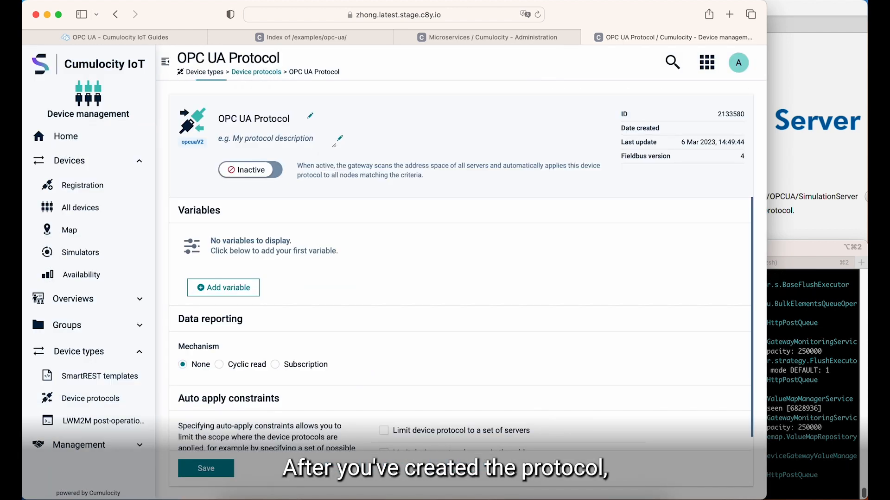
# Activate the protocol and add a variable for the Random node under Objects > Simulation.
pyautogui.click(250, 170)
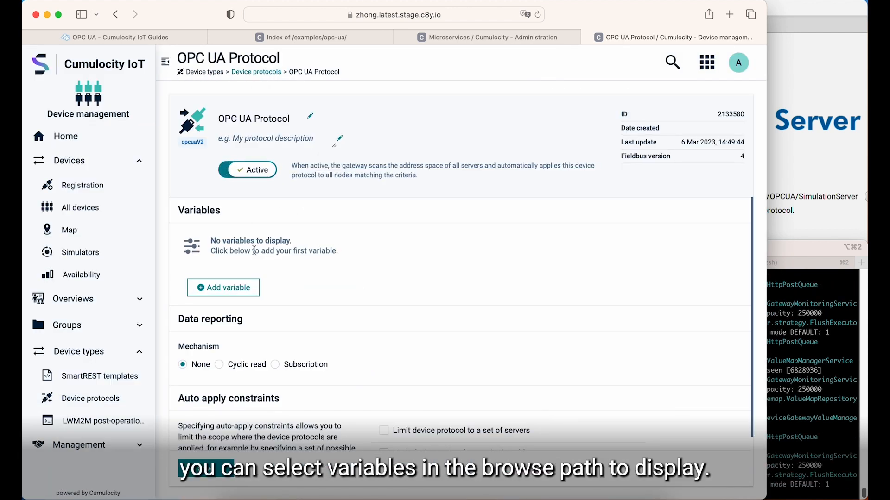
pyautogui.click(252, 286)
pyautogui.click(255, 283)
pyautogui.click(221, 305)
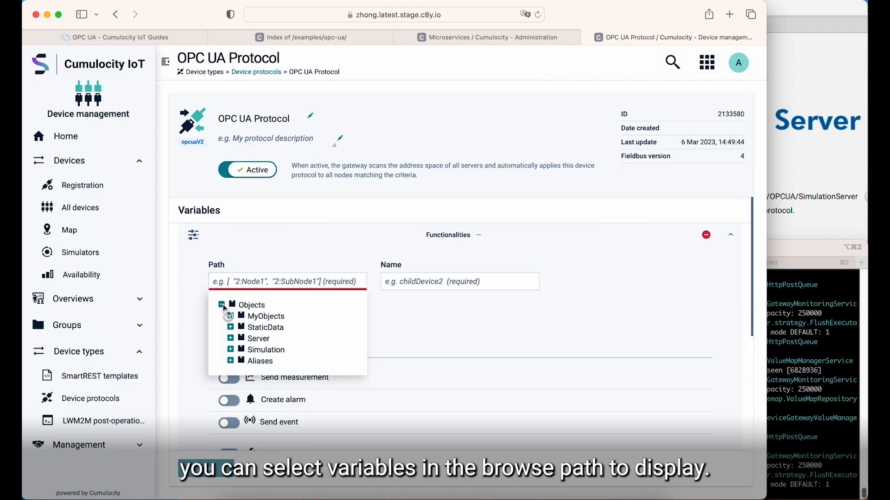
pyautogui.click(230, 350)
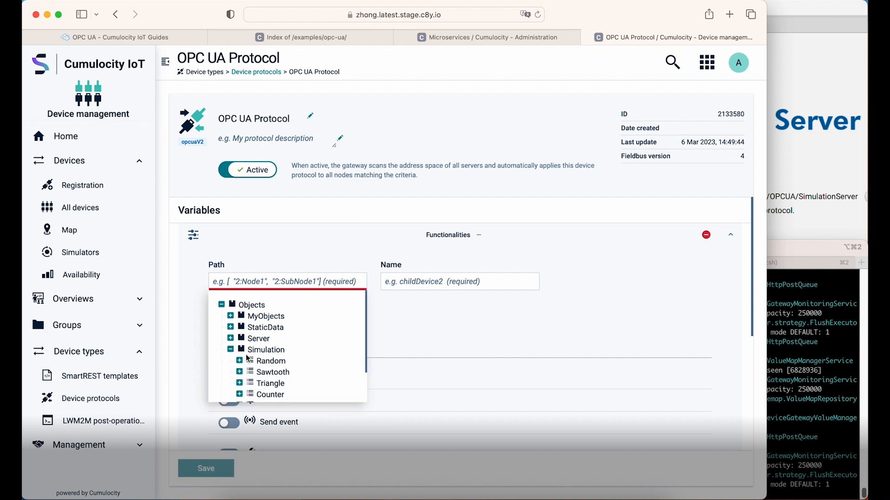
pyautogui.click(272, 364)
# Enable sending measurements for the Random variable with type c8y_random and series random, and save the variable.
pyautogui.scroll(-1, 422, 320)
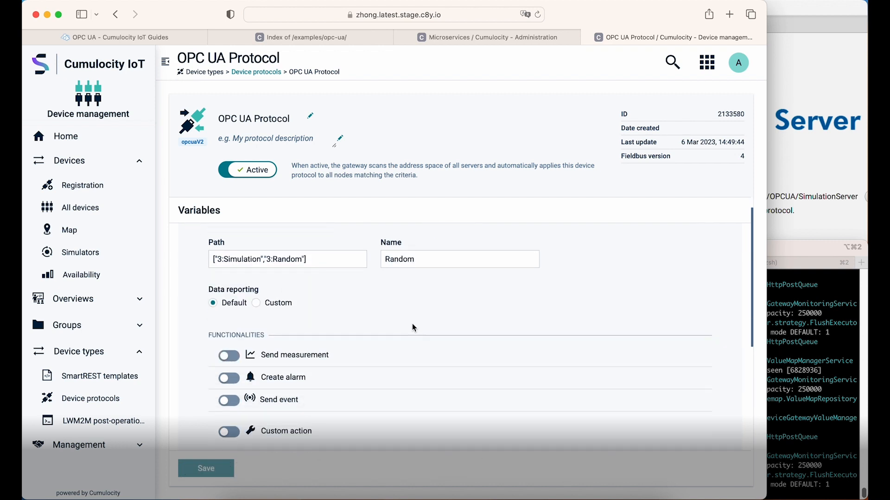
pyautogui.click(223, 356)
pyautogui.scroll(-4, 229, 359)
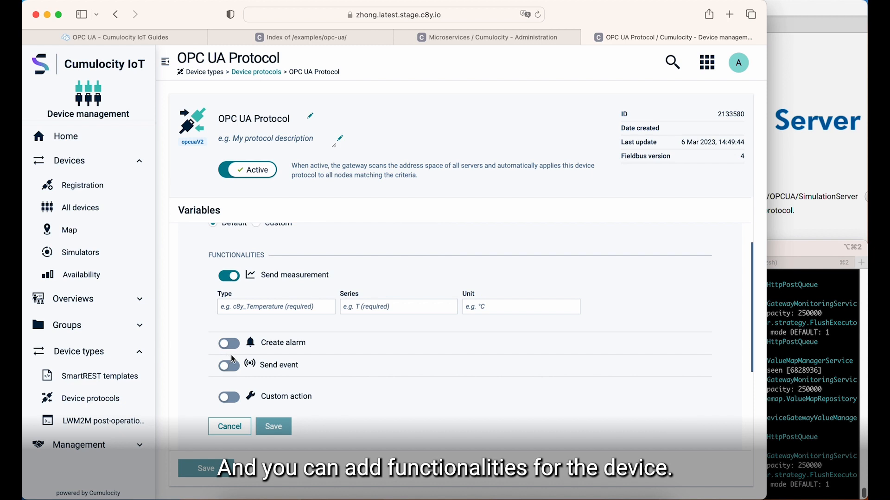
pyautogui.click(267, 307)
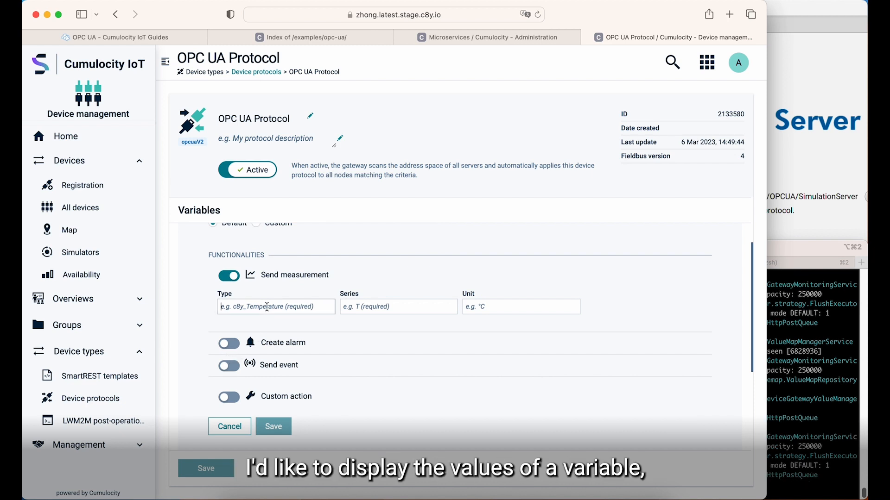
pyautogui.write('c8y_random')
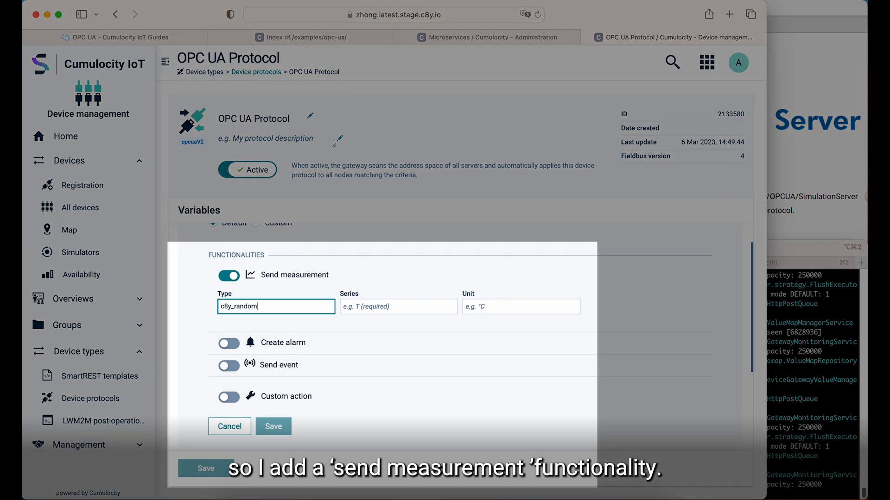
pyautogui.press('Tab')
pyautogui.write('r')
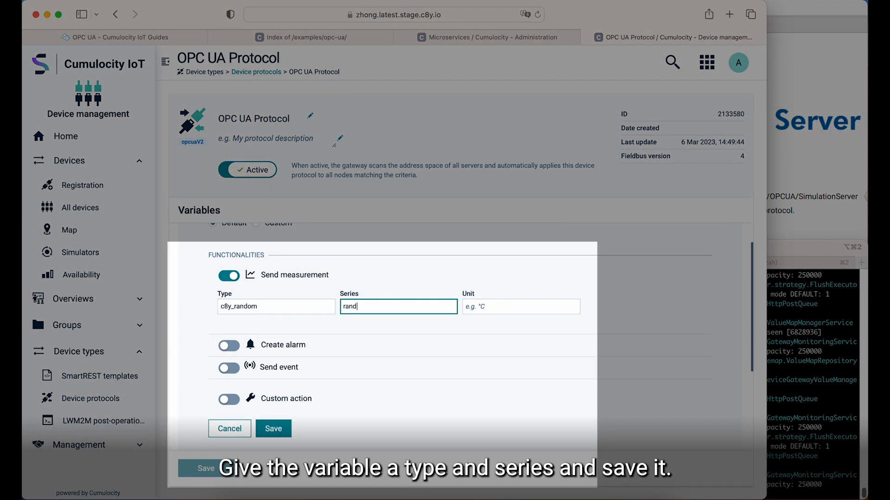
pyautogui.scroll(-3, 273, 347)
pyautogui.click(273, 346)
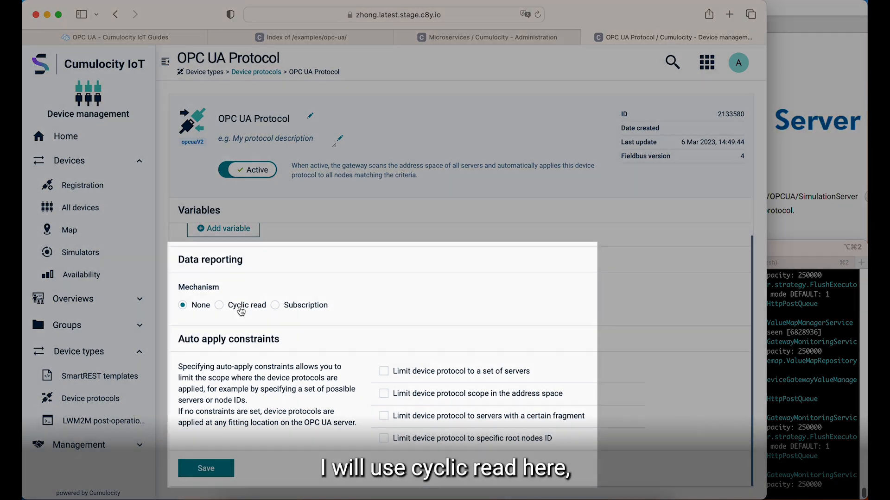
# Set the protocol's data reporting to cyclic read with a 50 msec reading interval, and save the protocol.
pyautogui.click(238, 307)
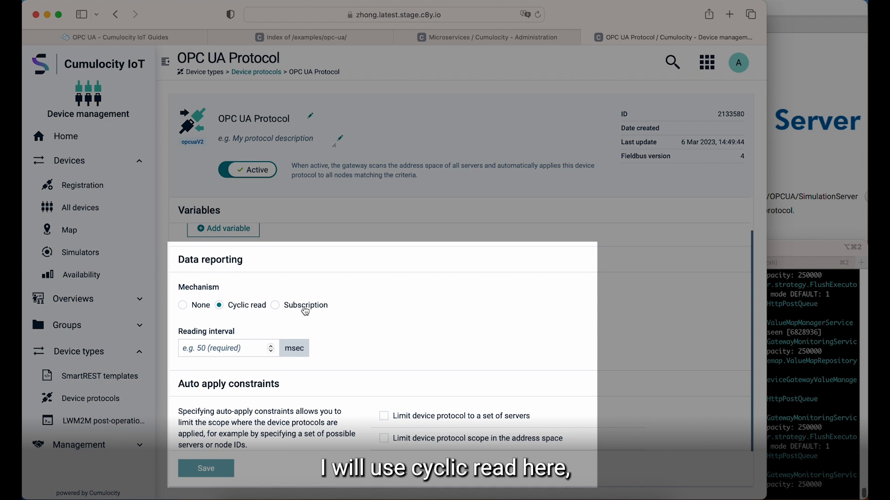
pyautogui.click(305, 310)
pyautogui.click(239, 305)
pyautogui.click(227, 347)
pyautogui.write('50')
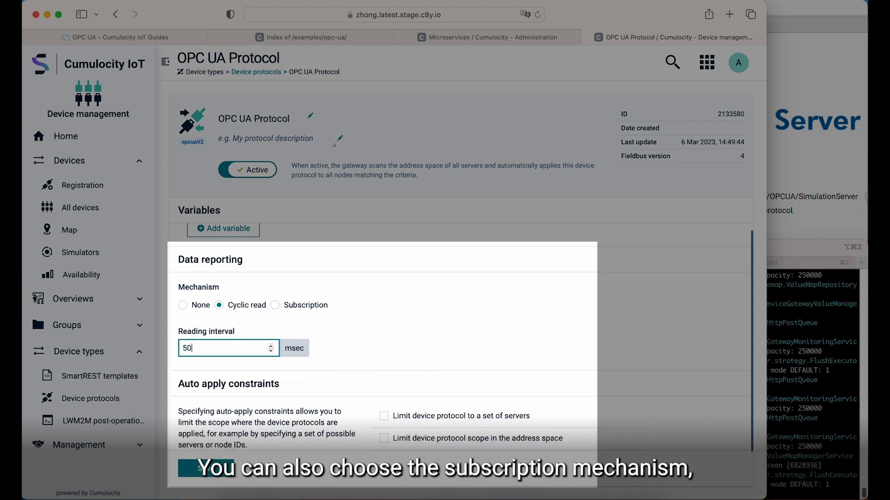
pyautogui.click(223, 474)
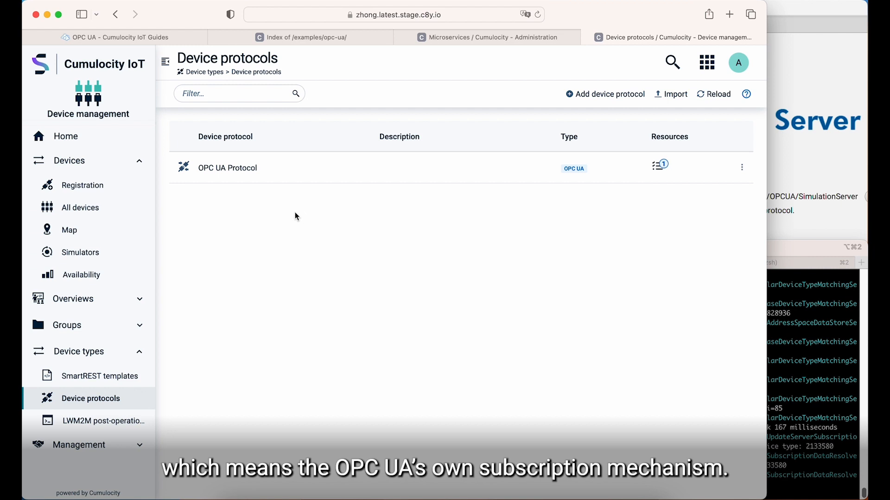
# Open the OPC UA Protocol device from the list of all devices and view its Random measurements for the last minute.
pyautogui.click(135, 209)
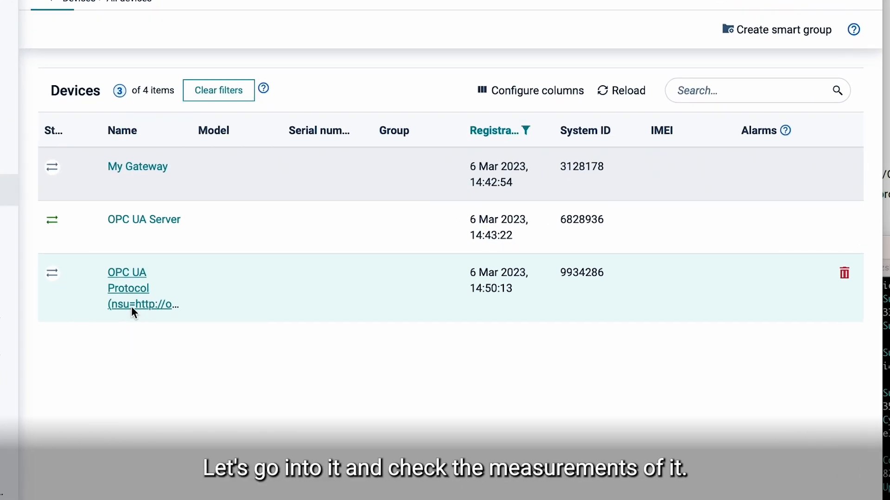
pyautogui.click(133, 313)
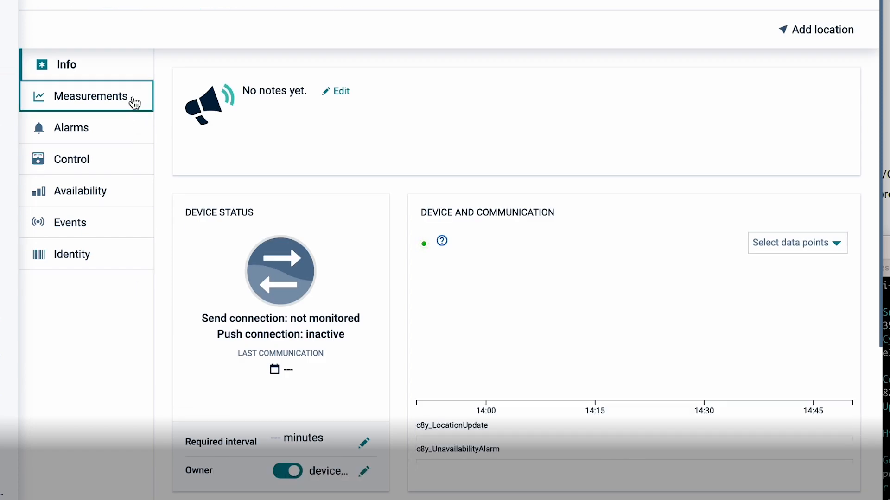
pyautogui.click(135, 101)
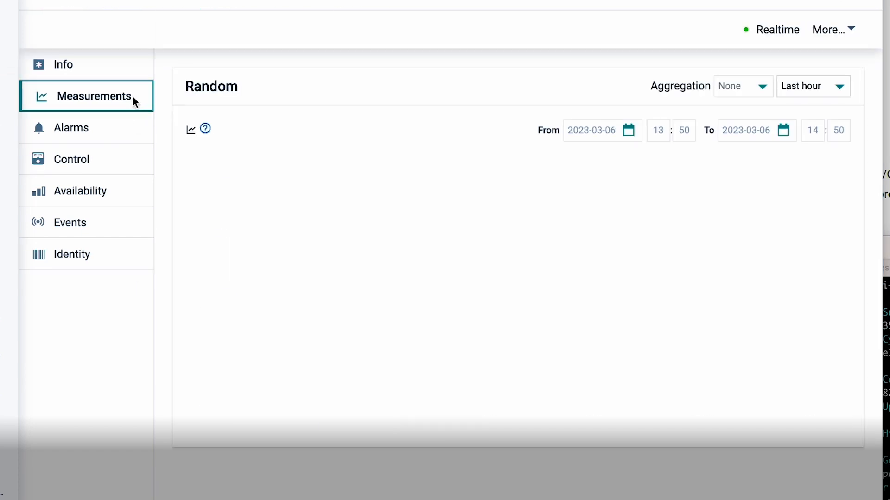
pyautogui.click(830, 93)
pyautogui.click(819, 68)
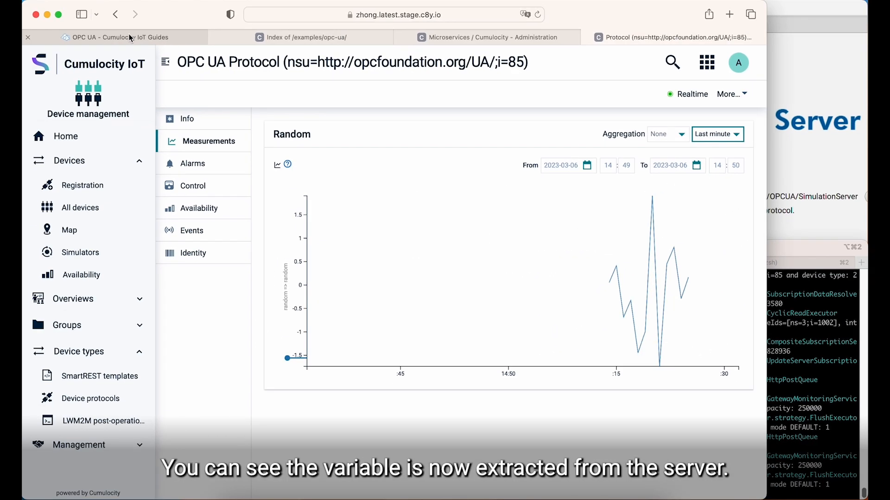
# Switch to the OPC UA page of the Cumulocity IoT Guides.
pyautogui.click(129, 35)
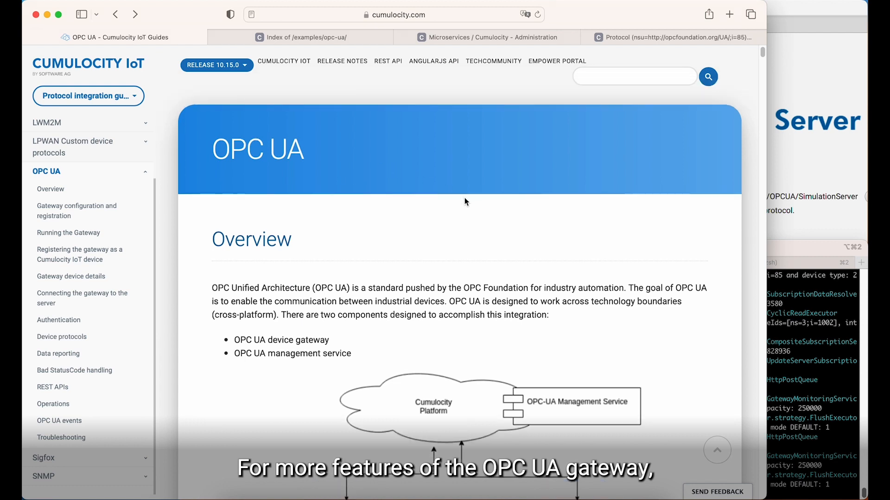